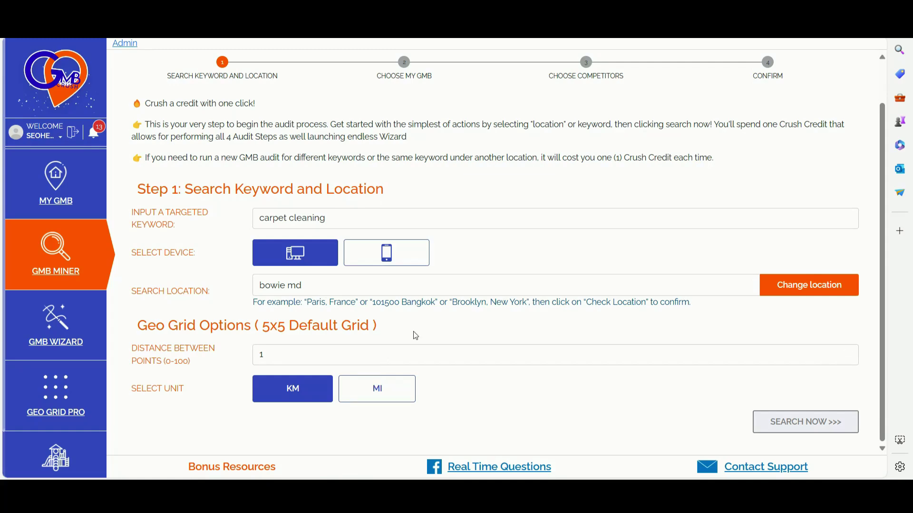
Step: Confirm Bowie, Maryland, United States as the search location and run the carpet cleaning keyword search
left_click(794, 288)
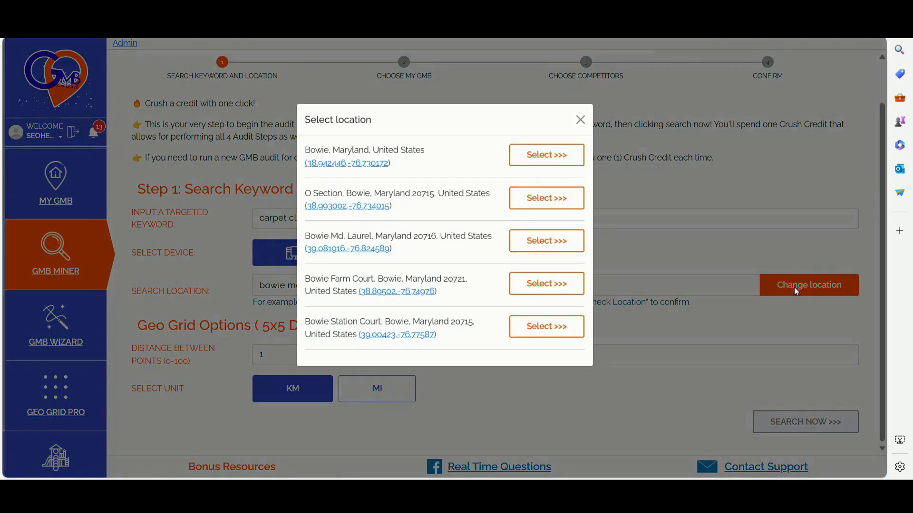
left_click(546, 155)
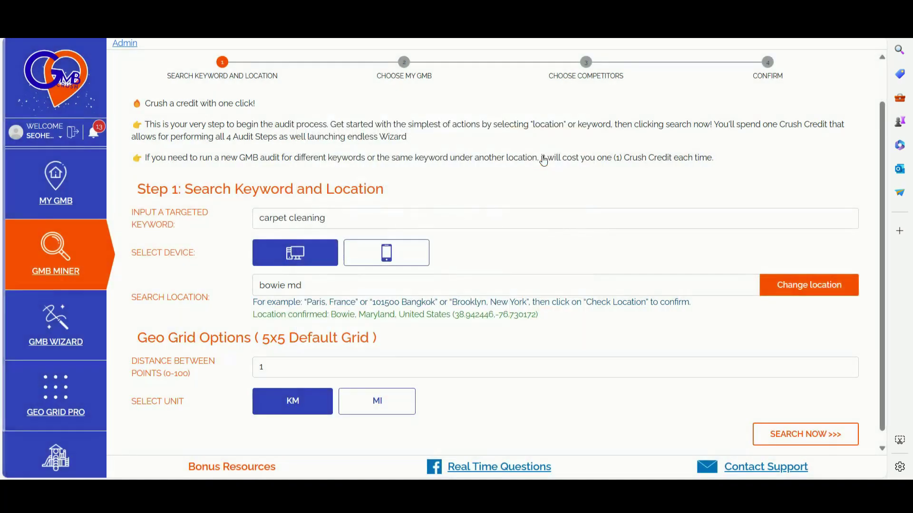
left_click(801, 435)
left_click(434, 316)
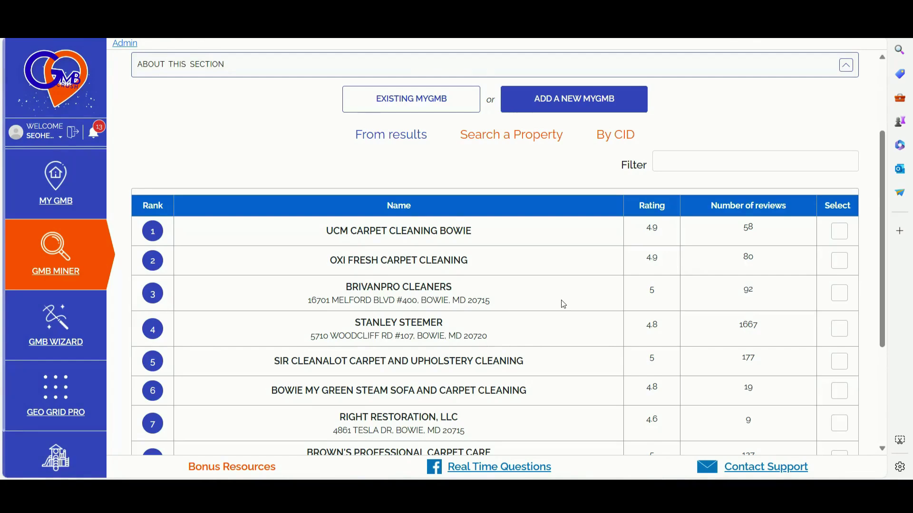
Step: Choose BrivanPro Cleaners from the search results as the MyGMB business and continue to choosing competitors
scroll(561, 304, "down", 1)
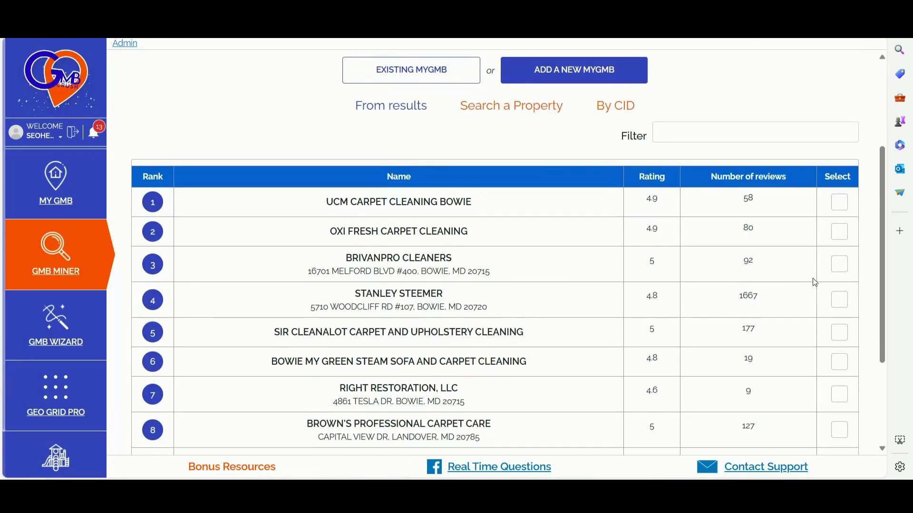
left_click(844, 269)
scroll(830, 323, "down", 5)
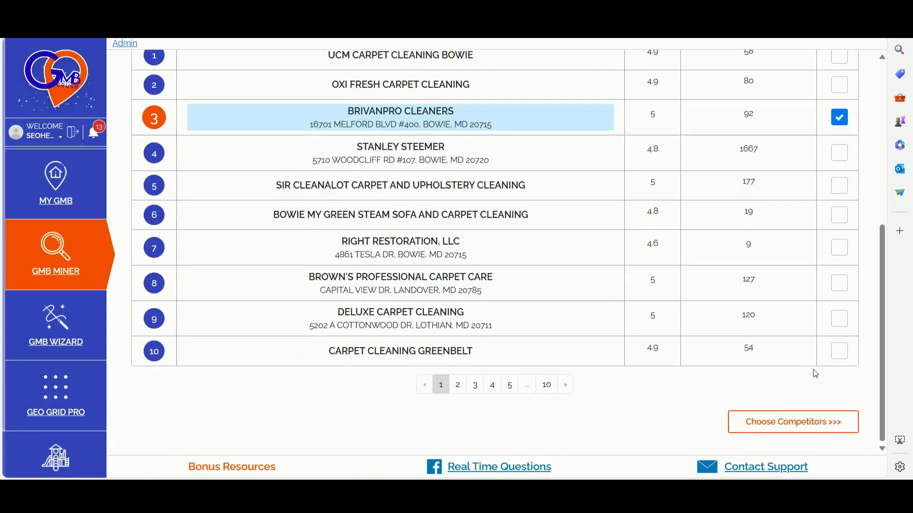
left_click(778, 427)
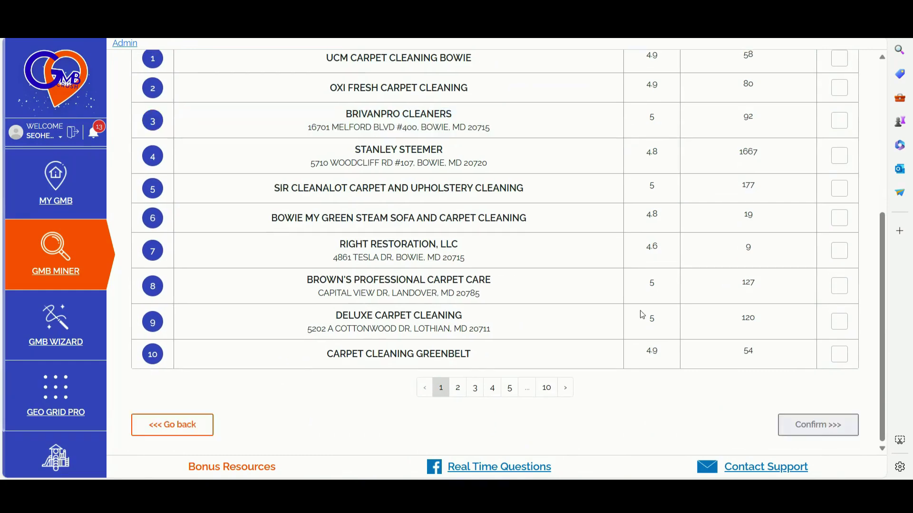
Step: Select UCM Carpet Cleaning Bowie, Oxi Fresh Carpet Cleaning and Stanley Steemer as the competitors and confirm the selection
scroll(642, 315, "up", 4)
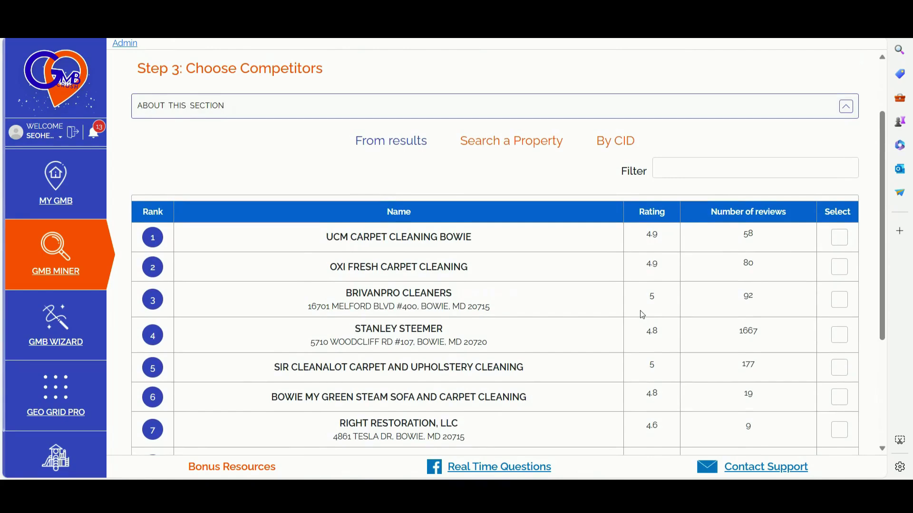
scroll(642, 315, "down", 1)
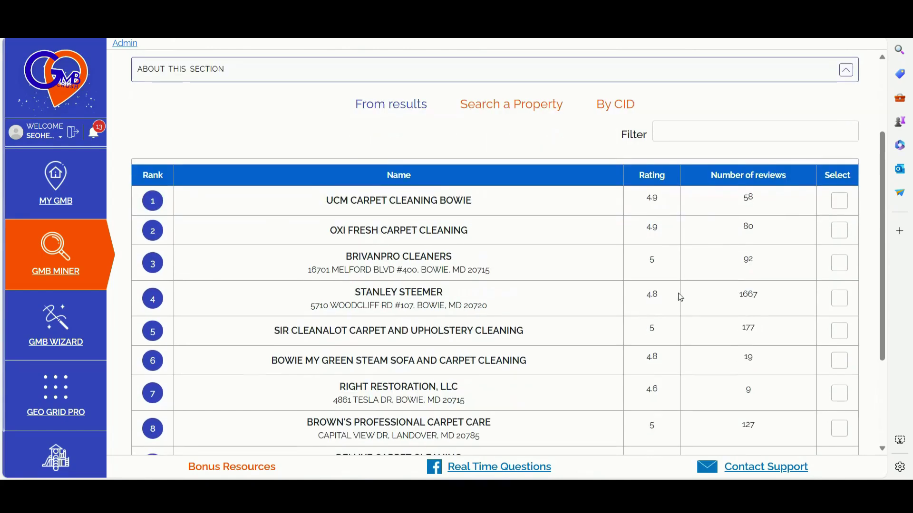
left_click(839, 204)
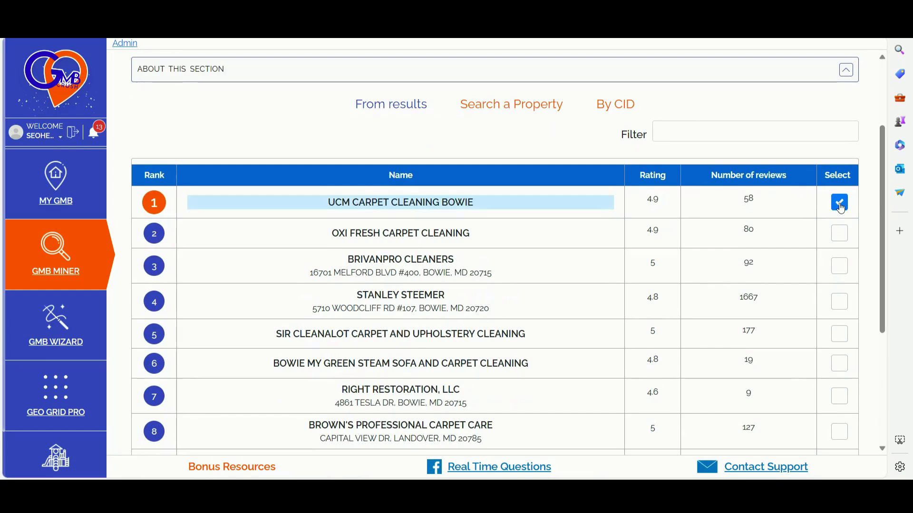
left_click(845, 238)
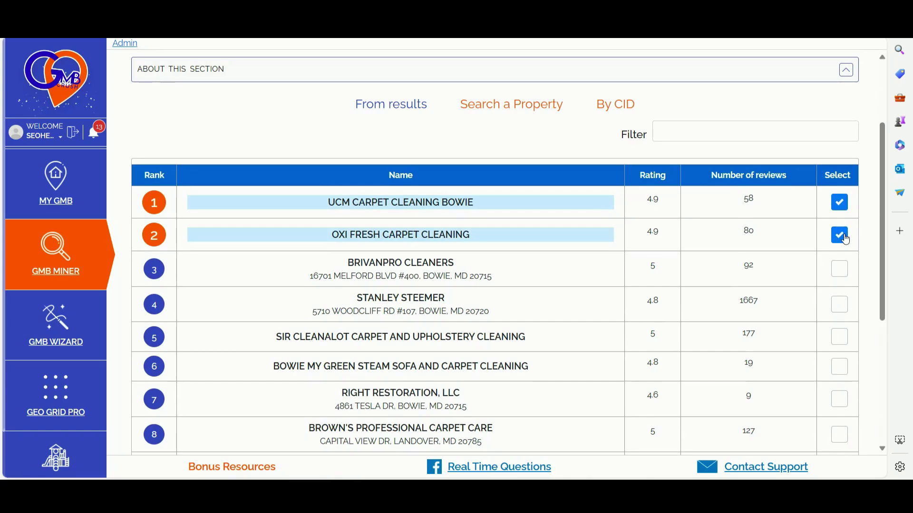
left_click(840, 305)
scroll(763, 317, "down", 6)
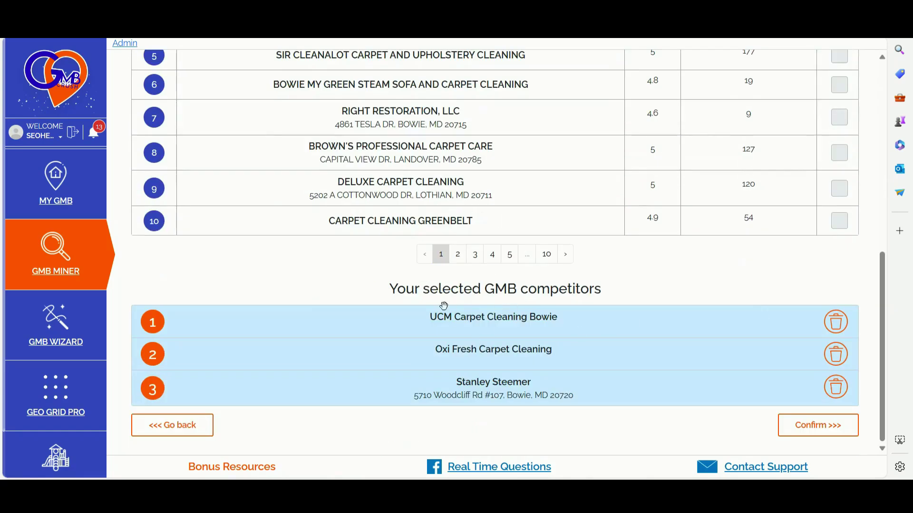
left_click(822, 431)
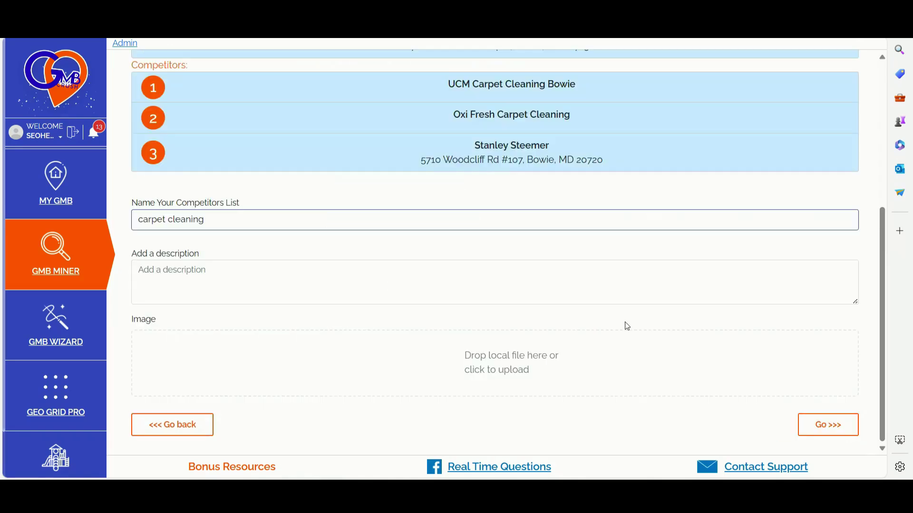
Step: Review the audit summary and submit the competitors list named carpet cleaning
scroll(625, 325, "up", 4)
scroll(599, 309, "up", 1)
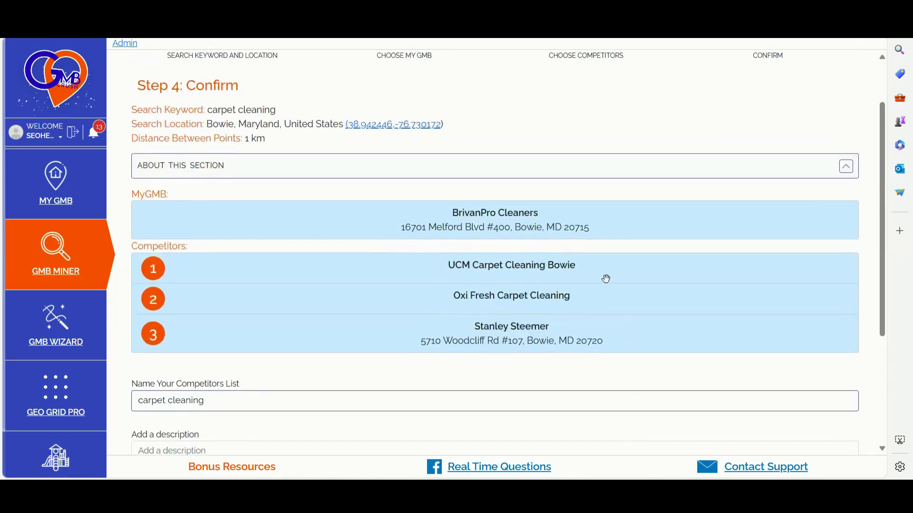
scroll(630, 278, "down", 3)
scroll(659, 299, "down", 2)
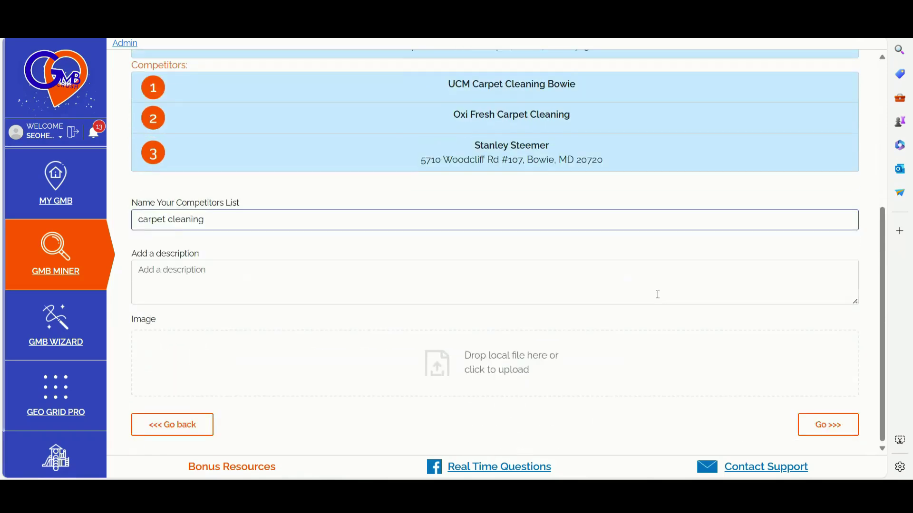
left_click(817, 423)
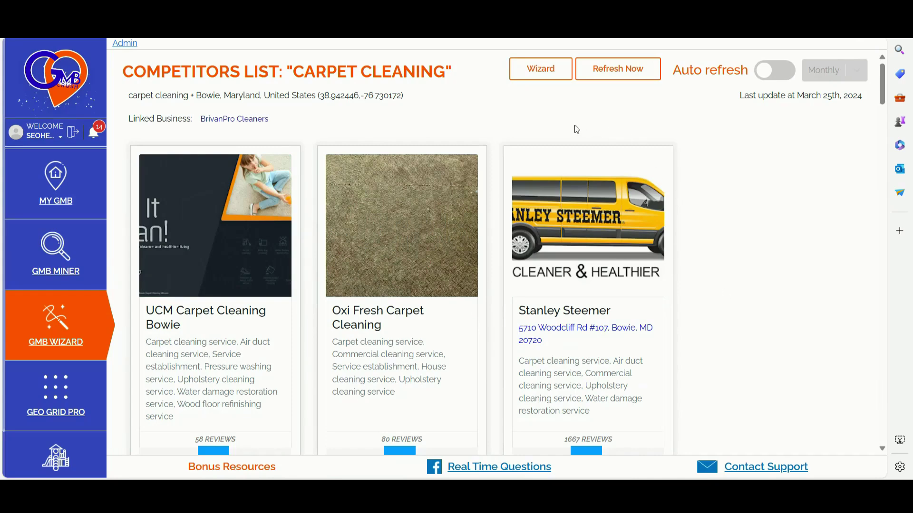
Step: Open the Wizard report for the competitors list and examine the overall score and category opportunities
left_click(546, 79)
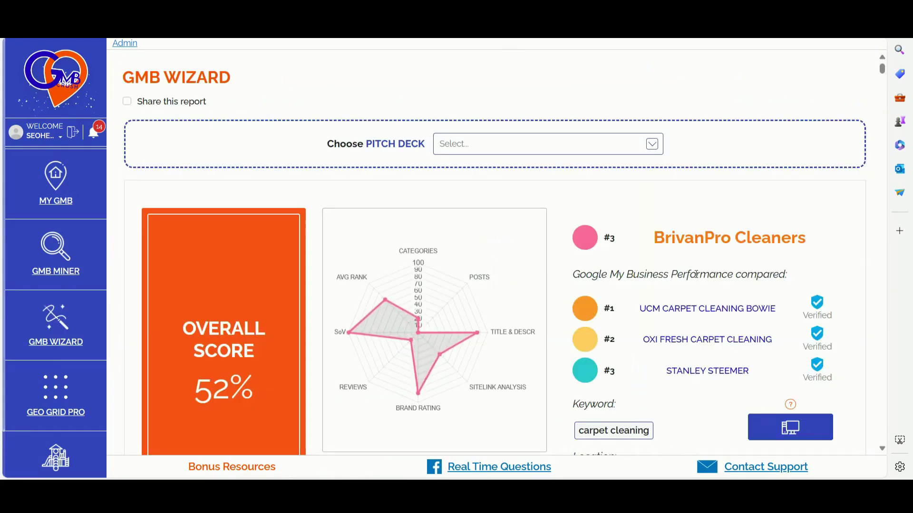
scroll(696, 274, "down", 5)
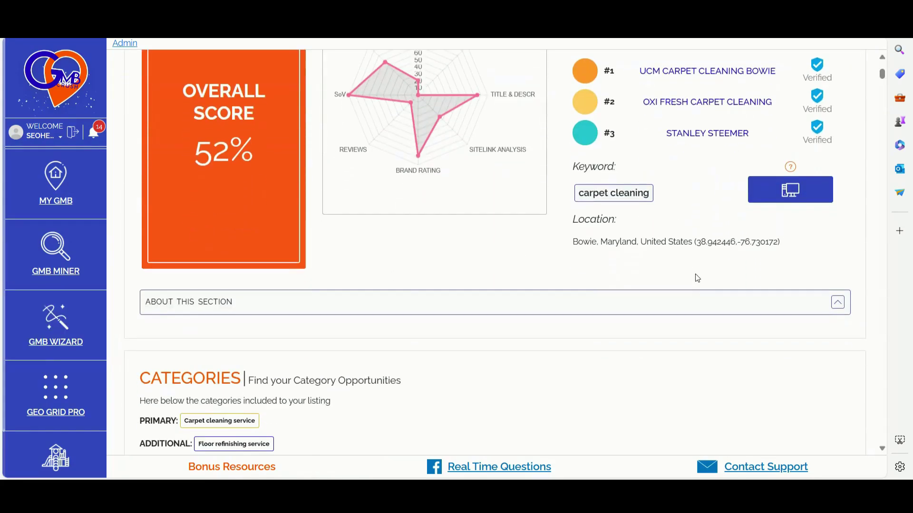
scroll(696, 278, "down", 2)
scroll(613, 258, "down", 1)
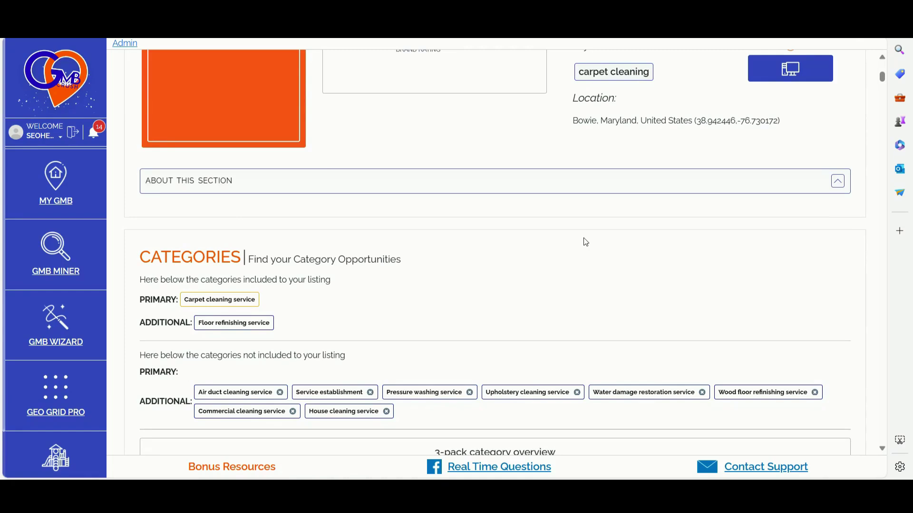
scroll(540, 258, "down", 1)
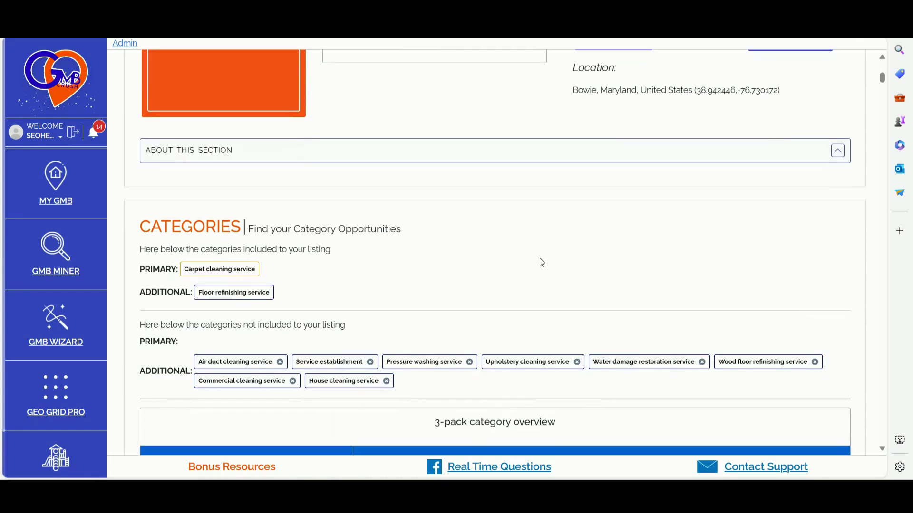
scroll(541, 234, "down", 2)
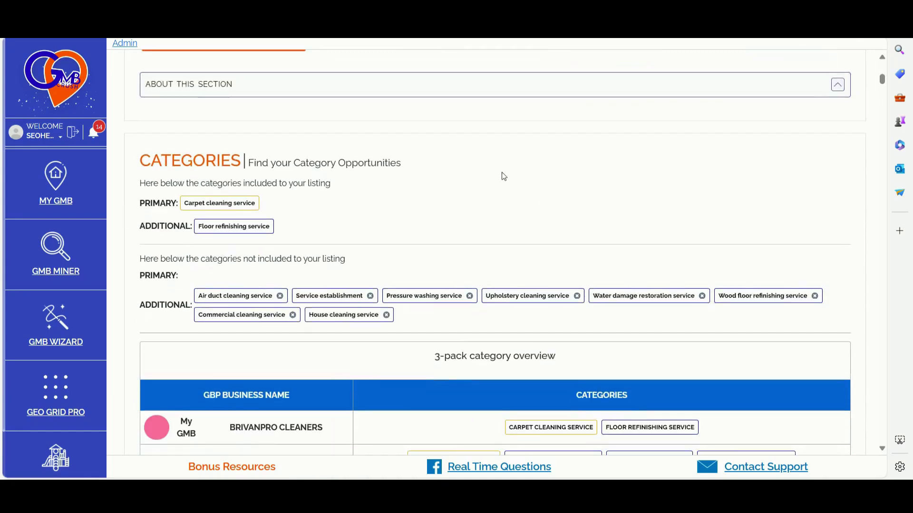
scroll(504, 177, "down", 1)
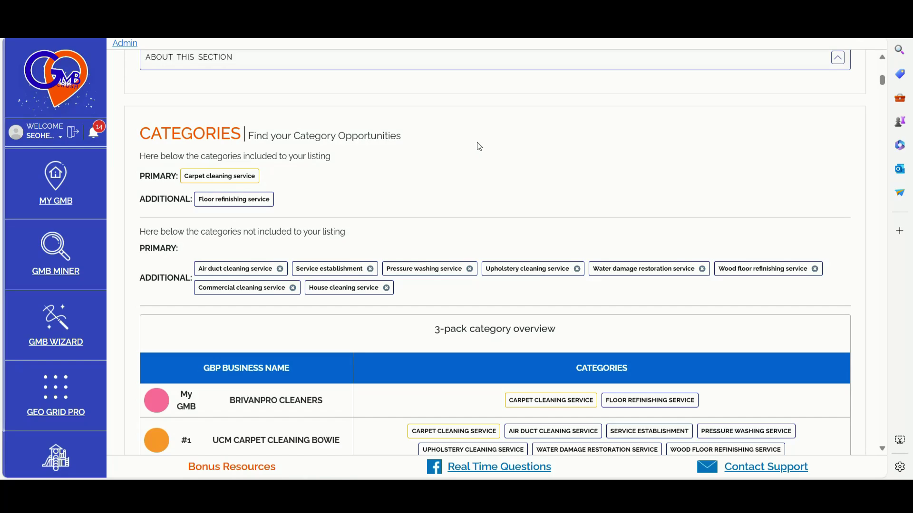
scroll(526, 200, "down", 1)
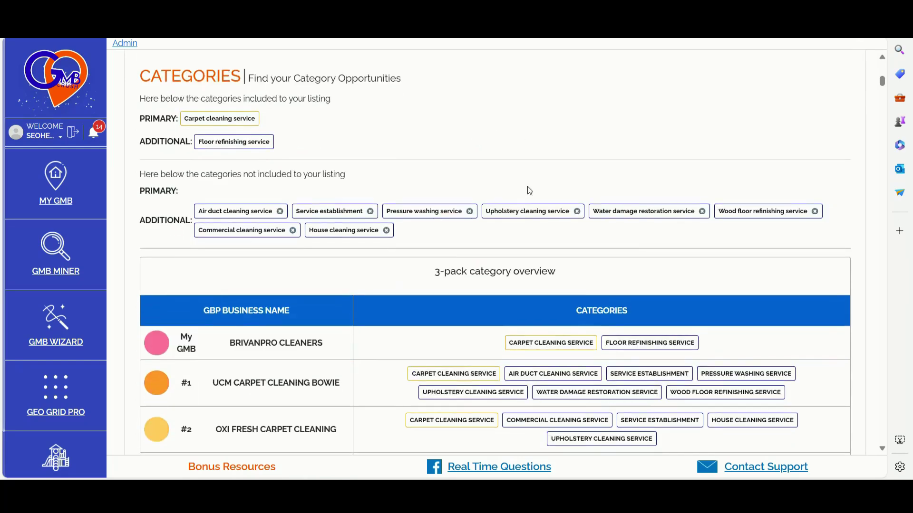
Step: Examine the report's 3-pack category overview, ranking insights and organic insights
scroll(528, 191, "down", 5)
scroll(529, 190, "down", 13)
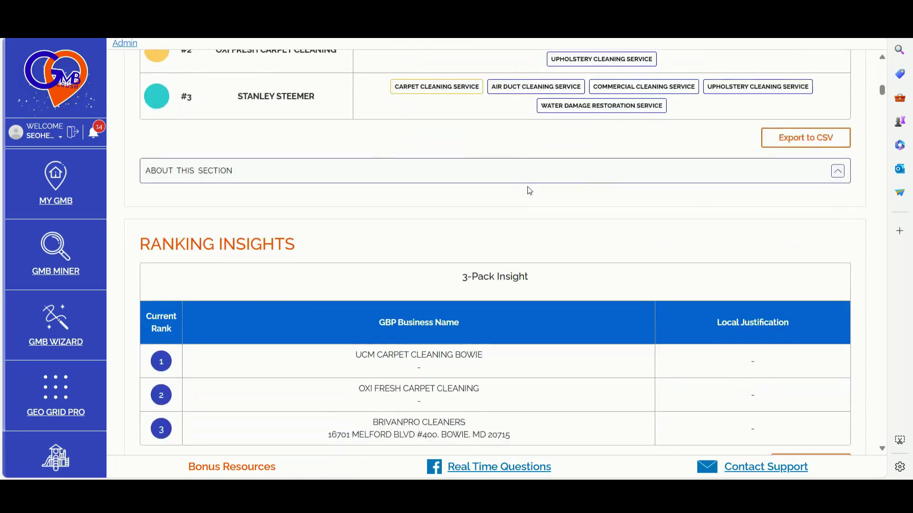
scroll(529, 190, "down", 4)
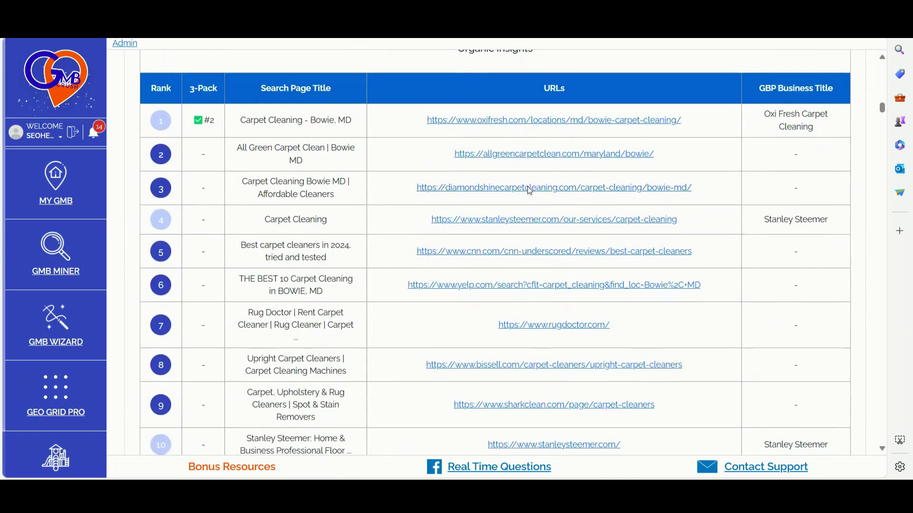
scroll(623, 246, "down", 3)
scroll(624, 250, "down", 13)
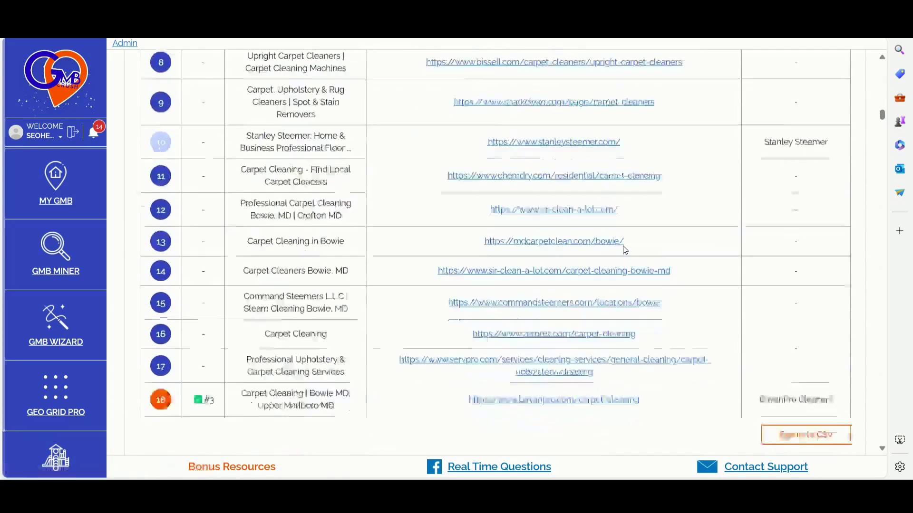
scroll(624, 251, "down", 11)
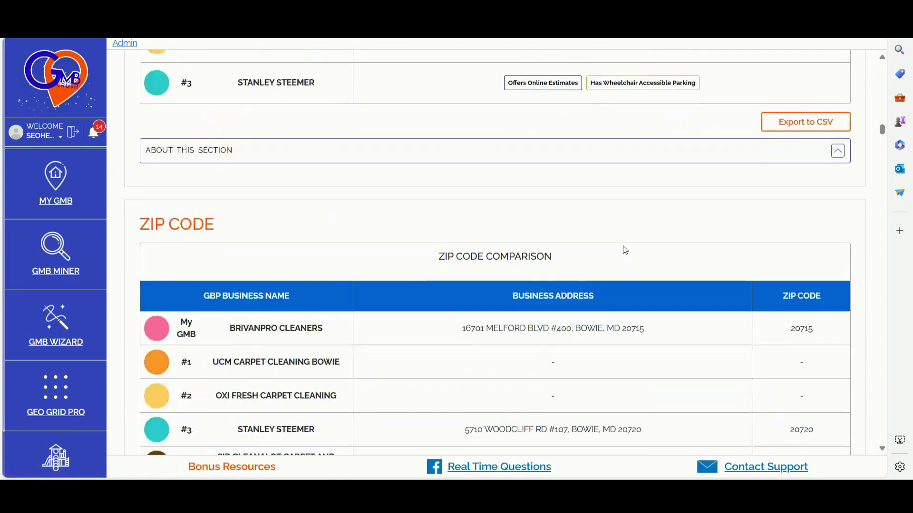
Step: Examine the ZIP code comparison table against the ZIP code percentage chart and difficulty score
scroll(622, 246, "down", 3)
scroll(623, 246, "up", 10)
scroll(623, 247, "down", 4)
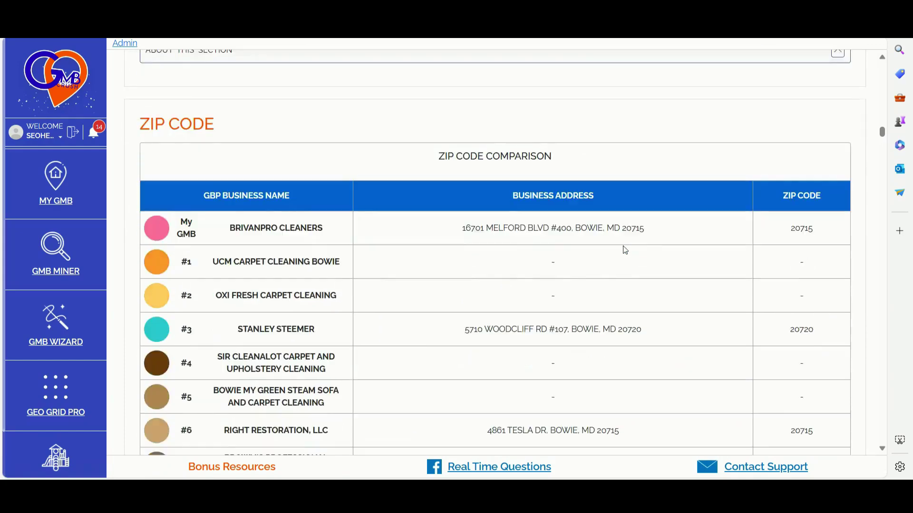
scroll(624, 251, "up", 2)
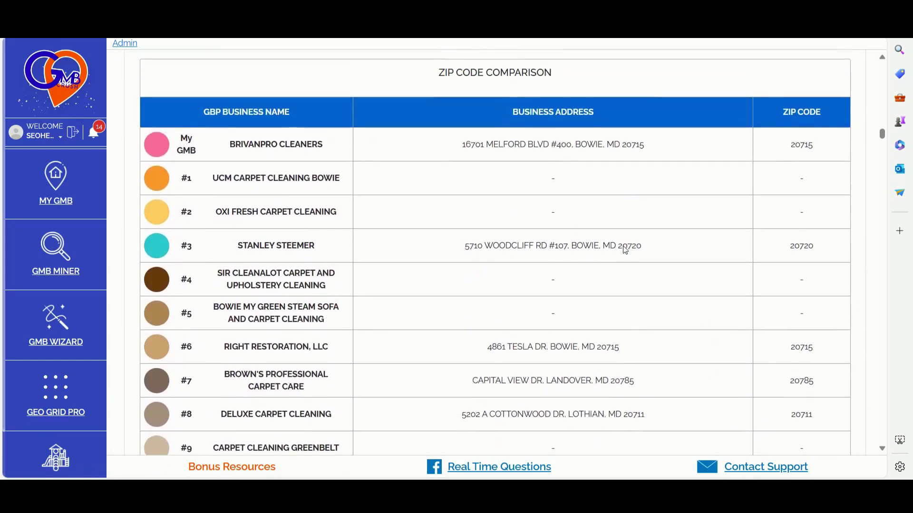
scroll(625, 251, "down", 1)
scroll(625, 250, "down", 5)
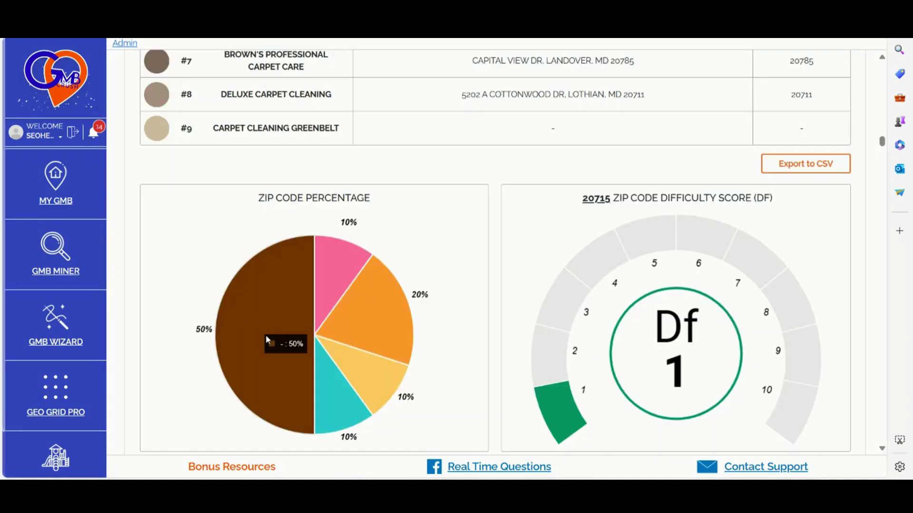
scroll(265, 335, "up", 4)
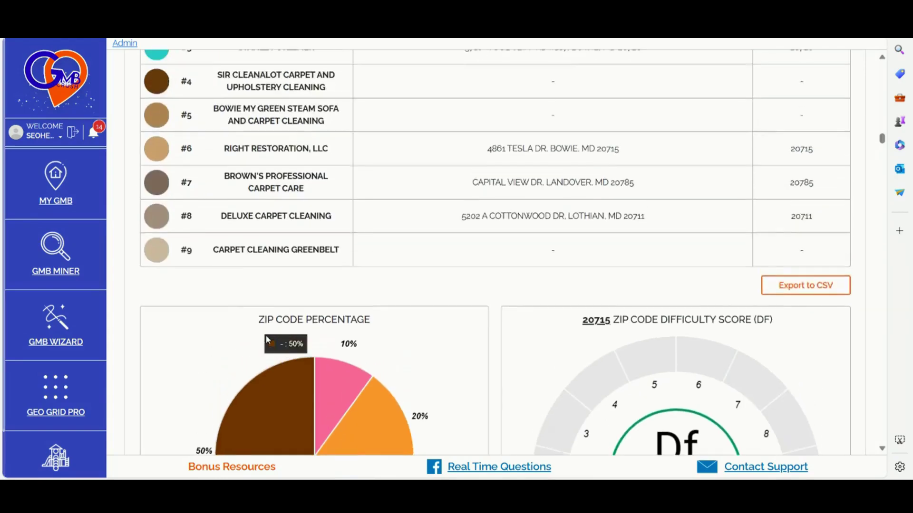
scroll(473, 289, "up", 5)
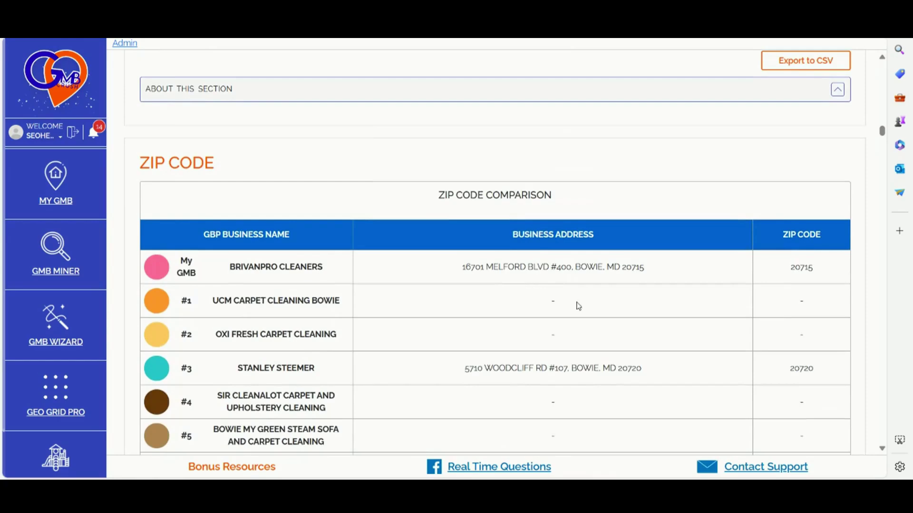
scroll(578, 306, "down", 7)
scroll(577, 306, "down", 3)
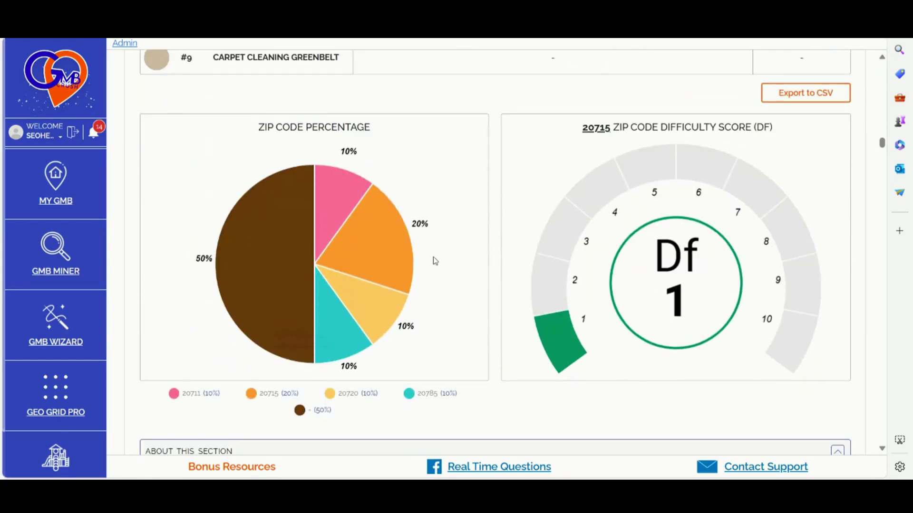
mouse_move(427, 258)
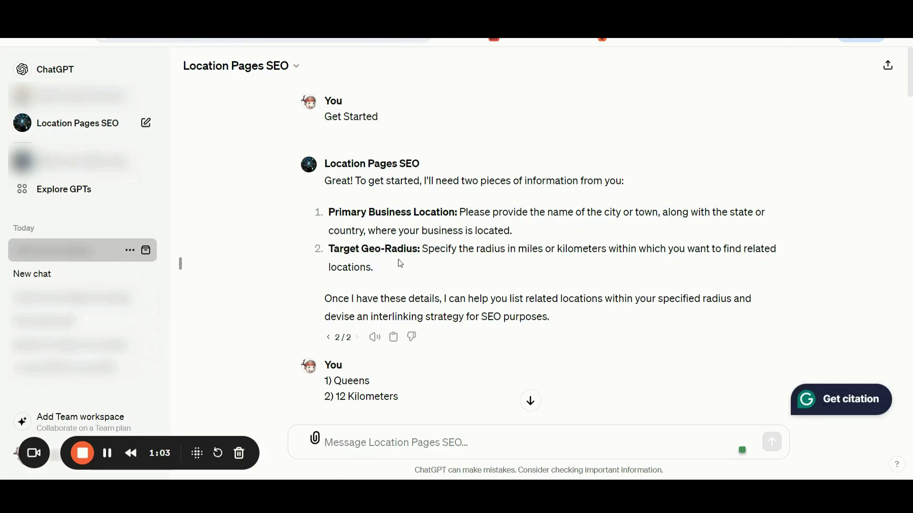
Step: Review the GPT's request for a primary business location and target geo-radius, answered with Queens and 12 kilometers
scroll(399, 263, "down", 2)
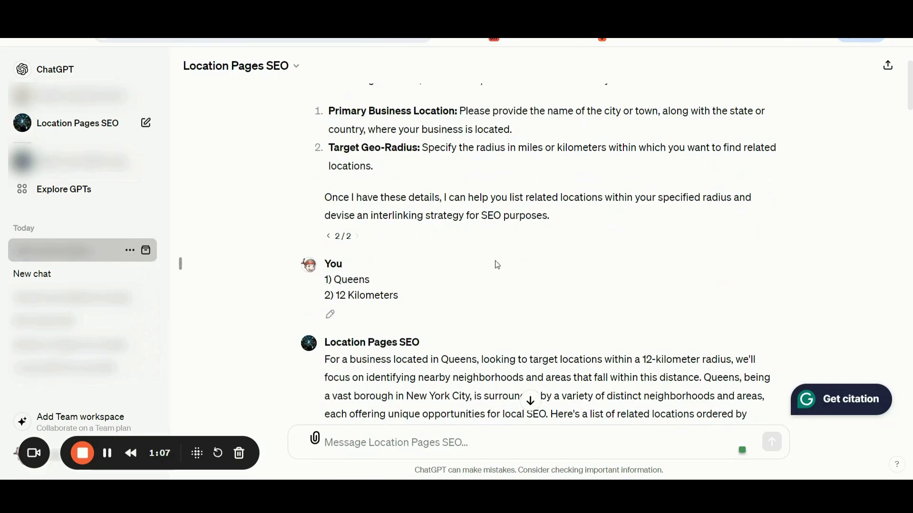
scroll(495, 260, "up", 1)
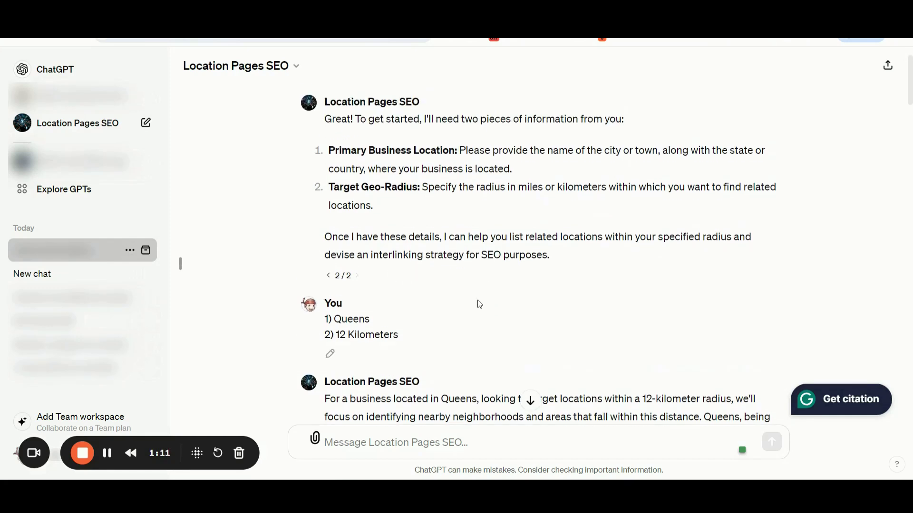
scroll(479, 304, "down", 1)
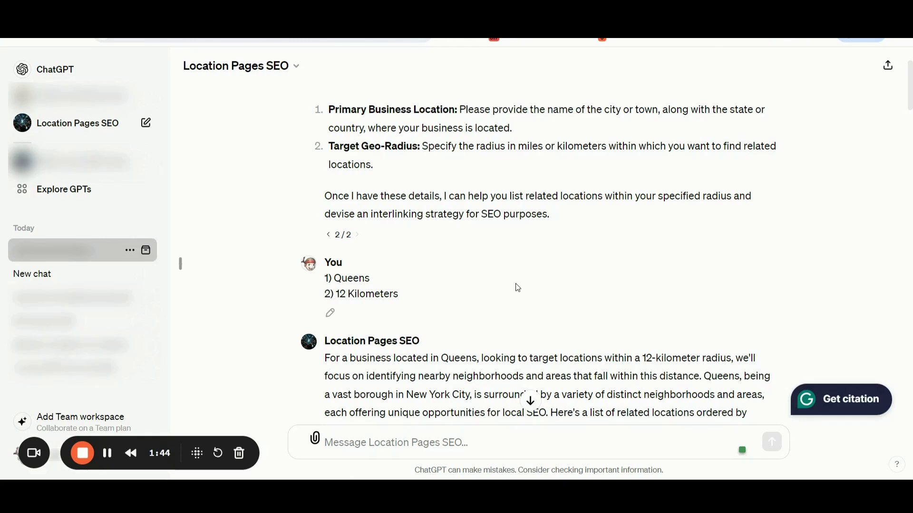
right_click(516, 285)
left_click(471, 296)
scroll(470, 296, "down", 2)
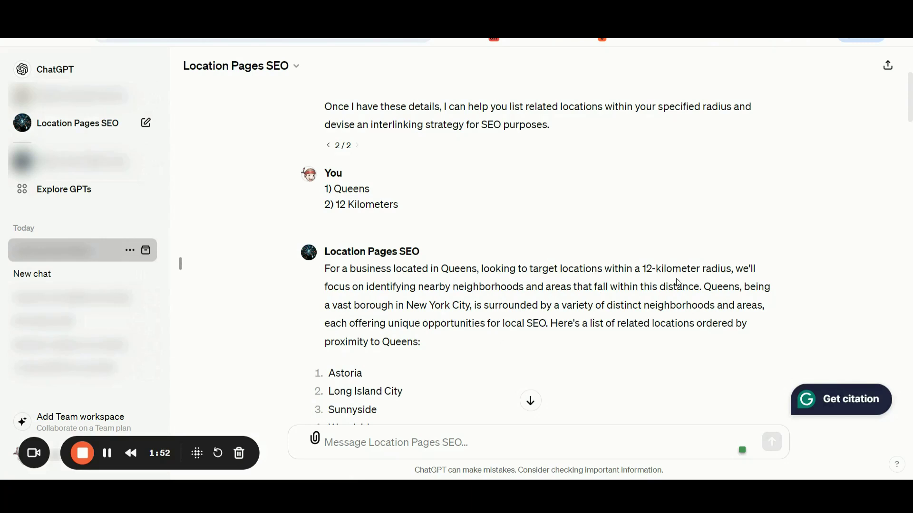
Step: Read through the list of related locations around Queens, ordered by proximity
scroll(579, 297, "down", 1)
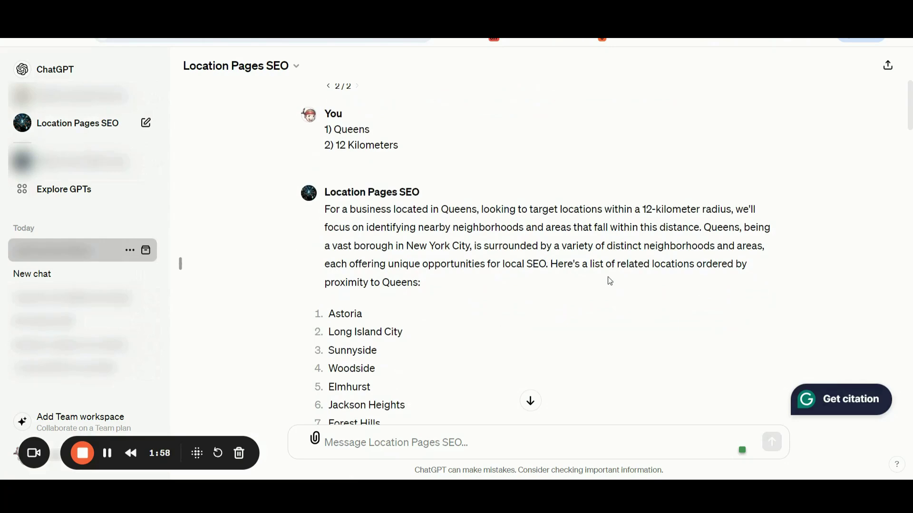
scroll(606, 279, "down", 2)
scroll(568, 251, "up", 1)
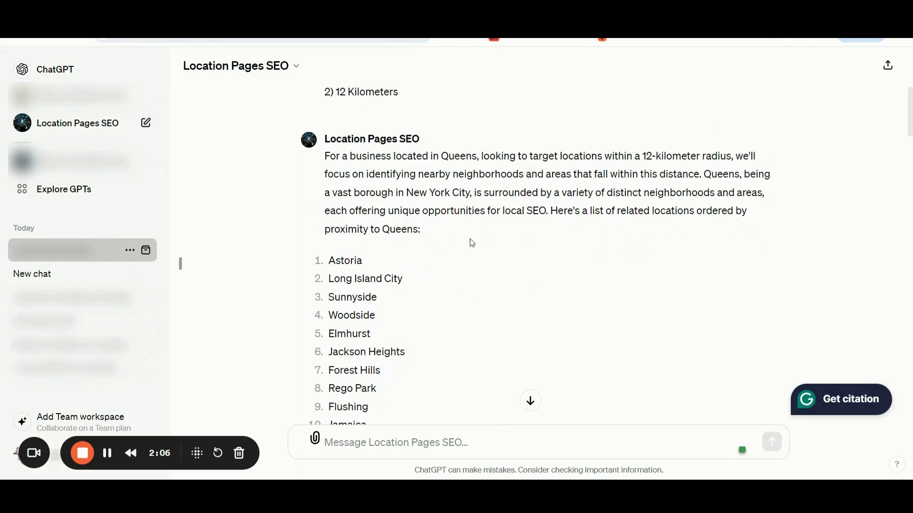
scroll(469, 242, "down", 2)
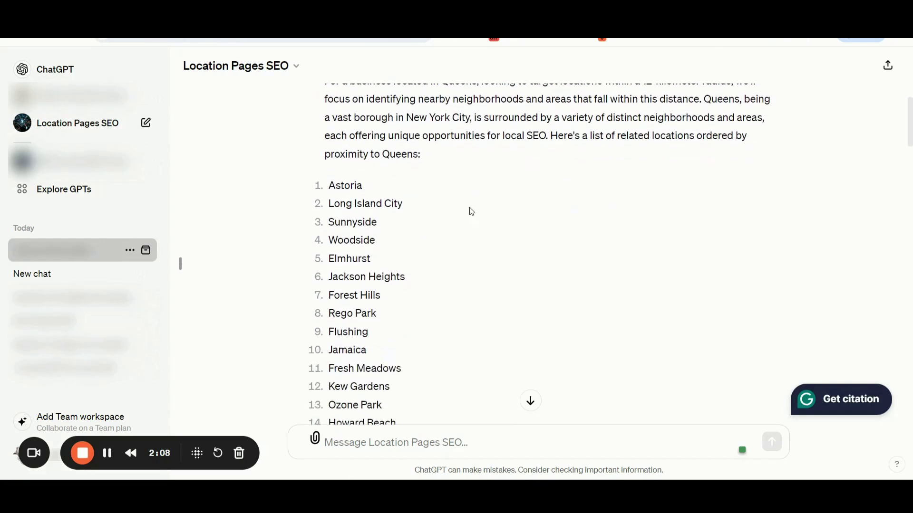
scroll(471, 212, "up", 1)
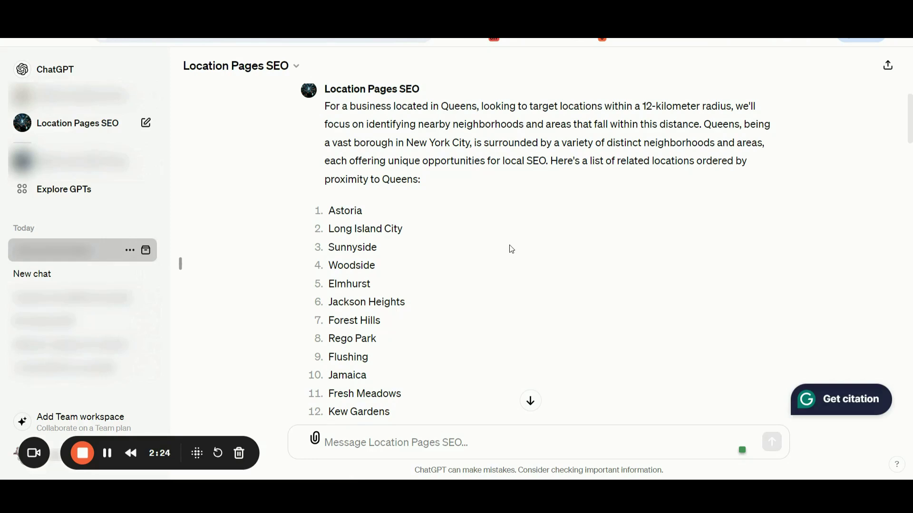
scroll(512, 249, "down", 1)
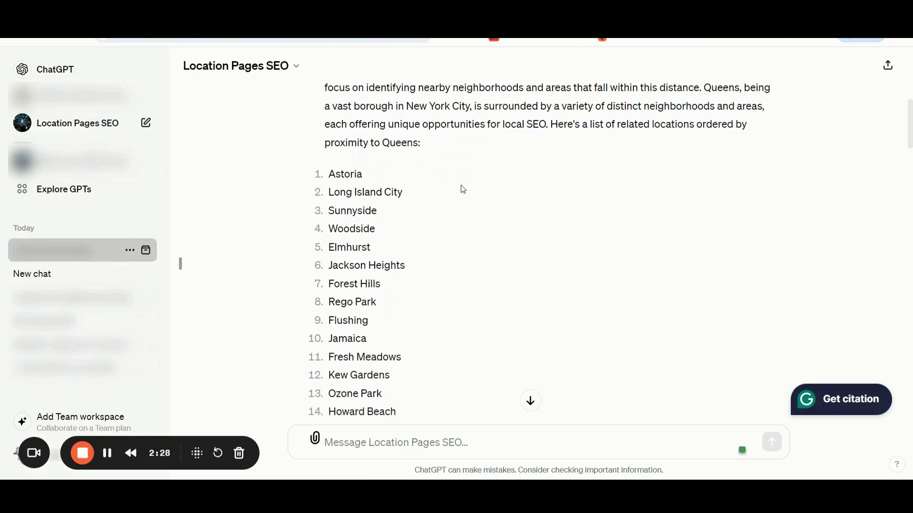
scroll(461, 187, "down", 1)
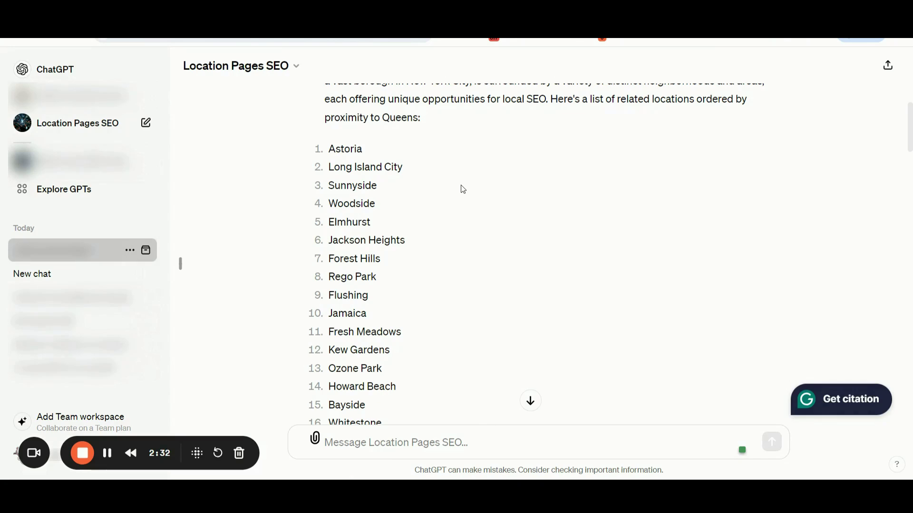
Step: Examine the Interlink Strategy for SEO section, covering the main Queens page, neighborhood pages, local landmarks and testimonials
scroll(461, 189, "down", 5)
scroll(522, 205, "down", 2)
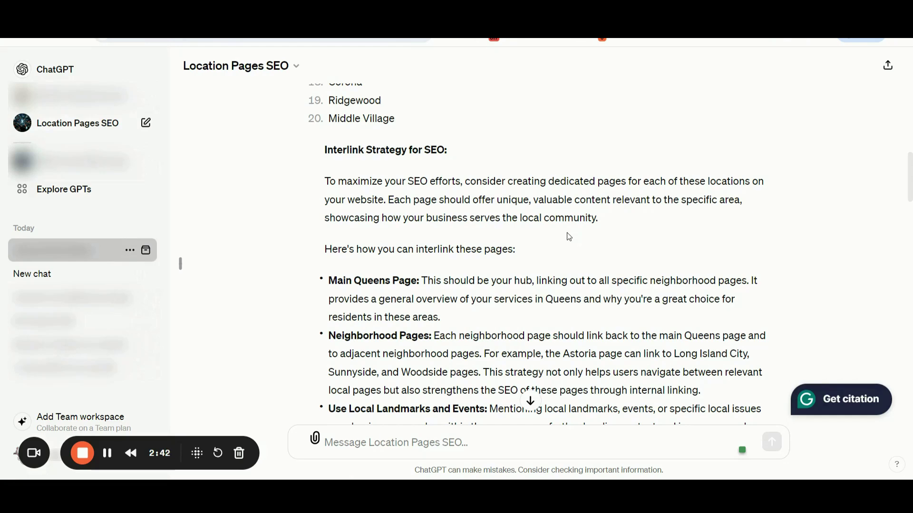
scroll(465, 237, "down", 1)
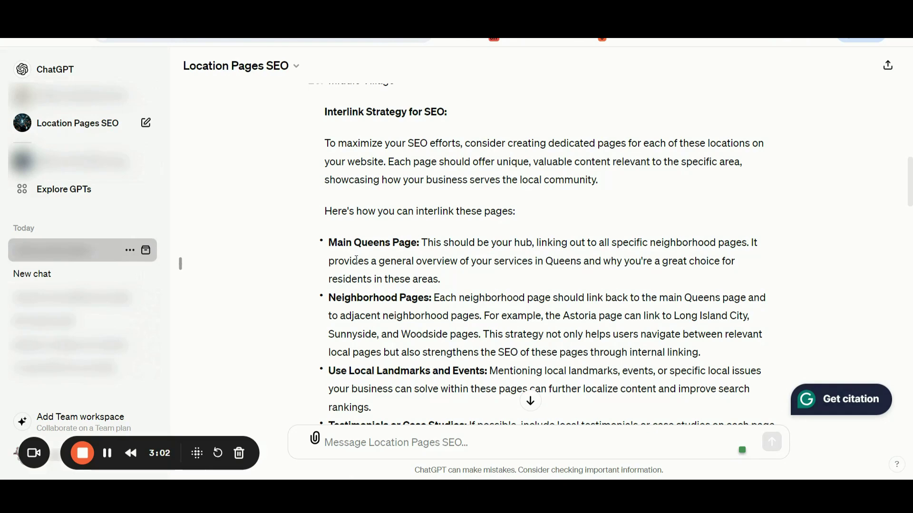
scroll(492, 265, "down", 2)
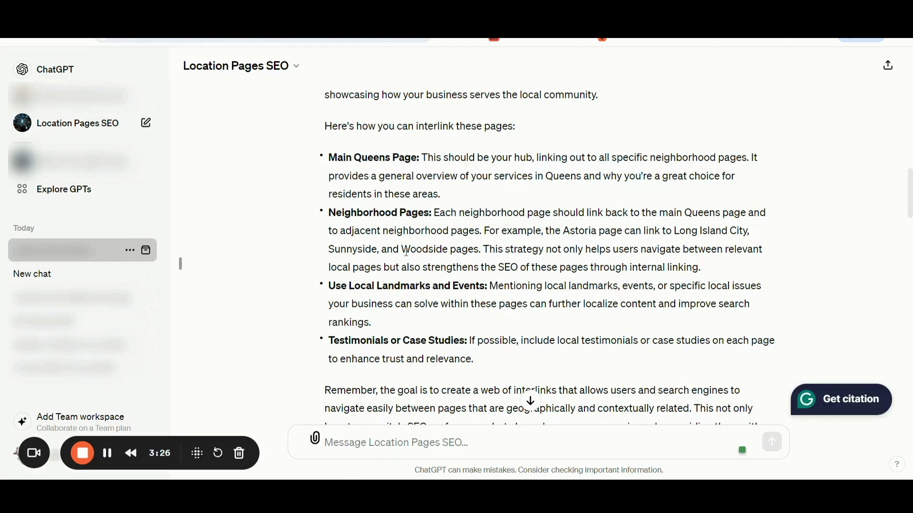
scroll(423, 259, "down", 1)
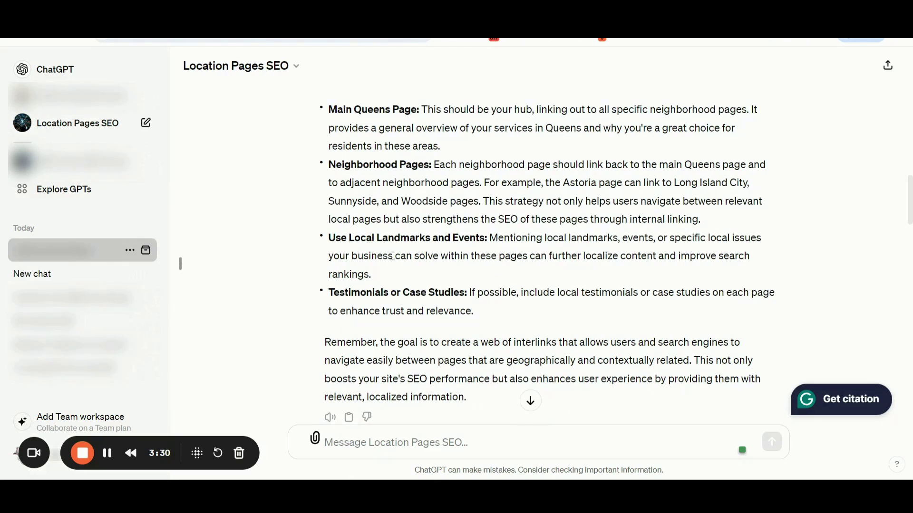
scroll(489, 252, "down", 2)
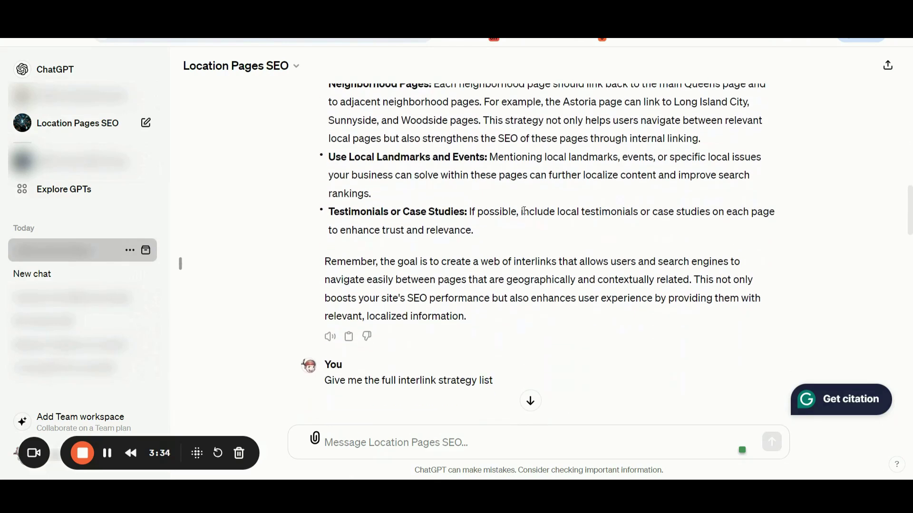
Step: Examine the reply to the full interlink strategy list request, focusing on the Main Queens Page and Neighborhood Pages guidance
scroll(508, 191, "down", 3)
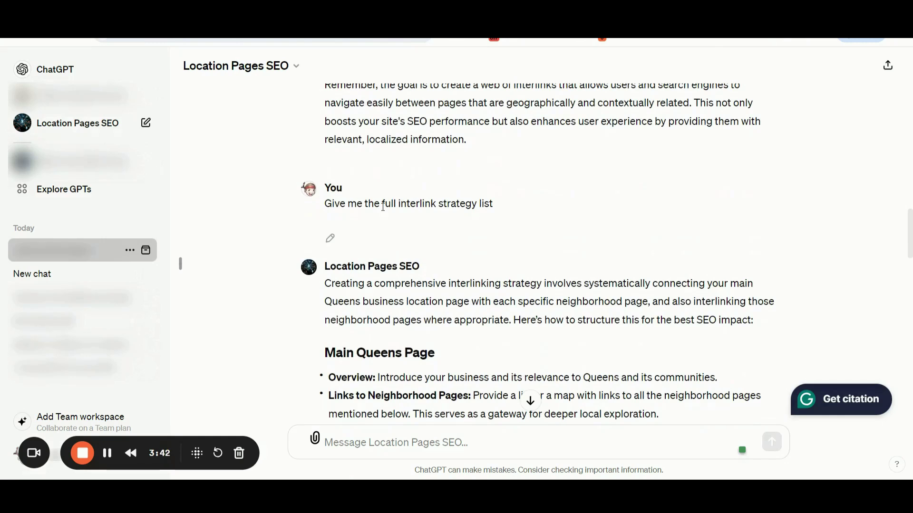
scroll(444, 247, "down", 2)
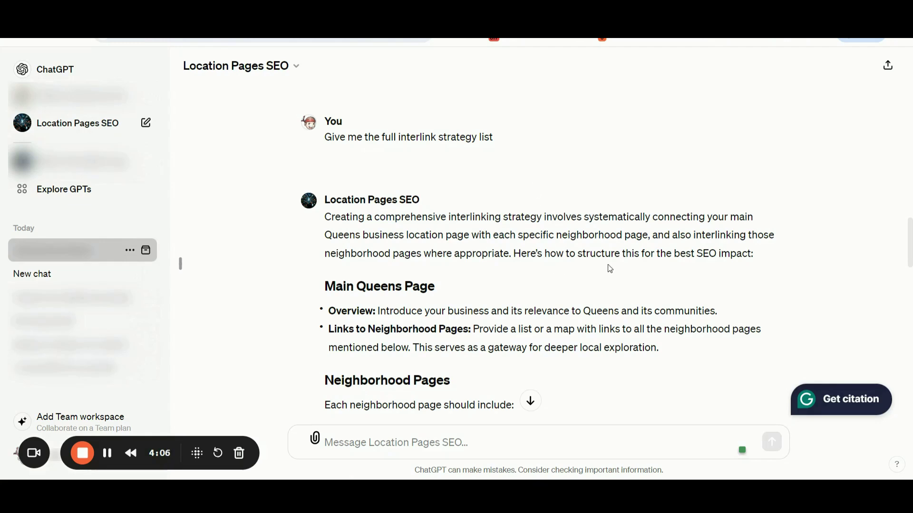
scroll(657, 269, "down", 1)
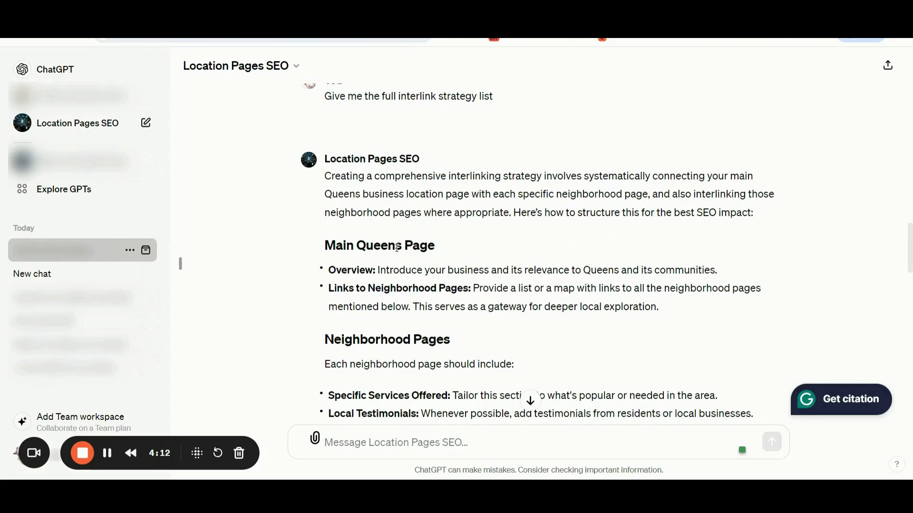
scroll(459, 246, "down", 2)
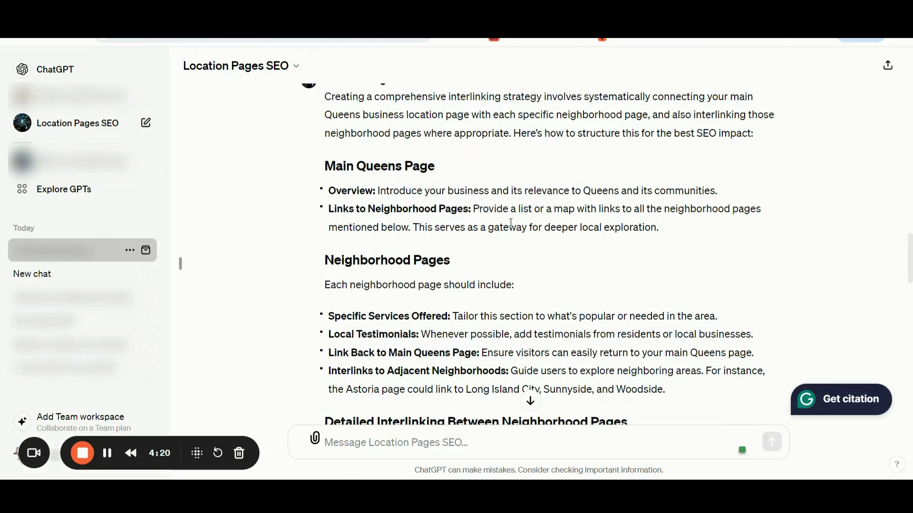
scroll(511, 223, "down", 1)
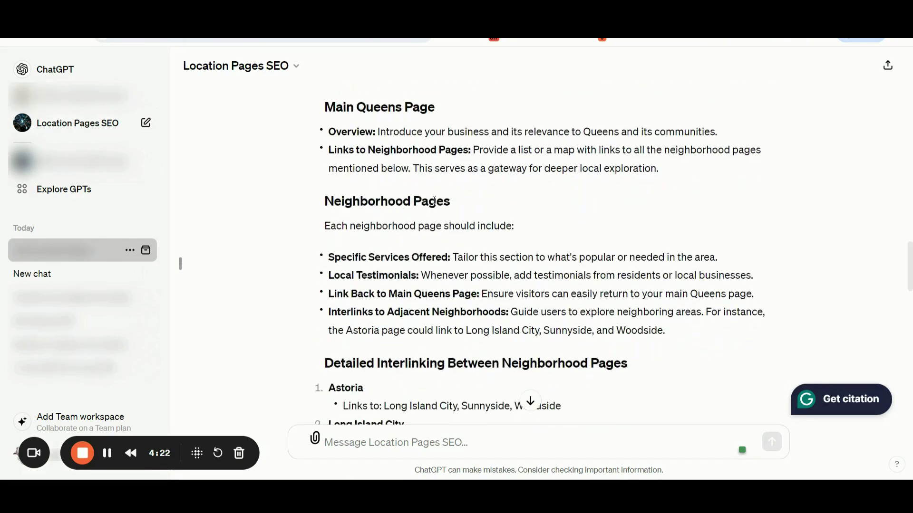
scroll(472, 207, "down", 1)
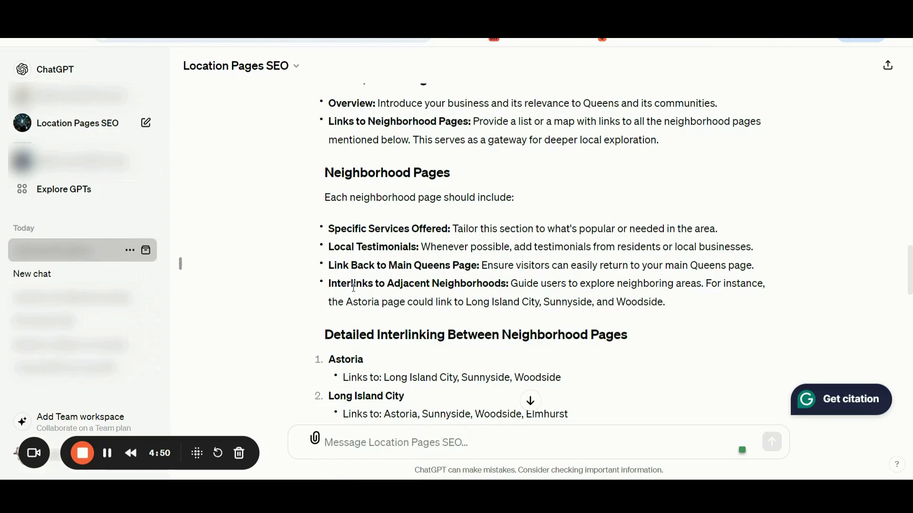
Step: Examine the Detailed Interlinking Between Neighborhood Pages list from Astoria through the remaining Queens neighborhoods
scroll(353, 288, "down", 2)
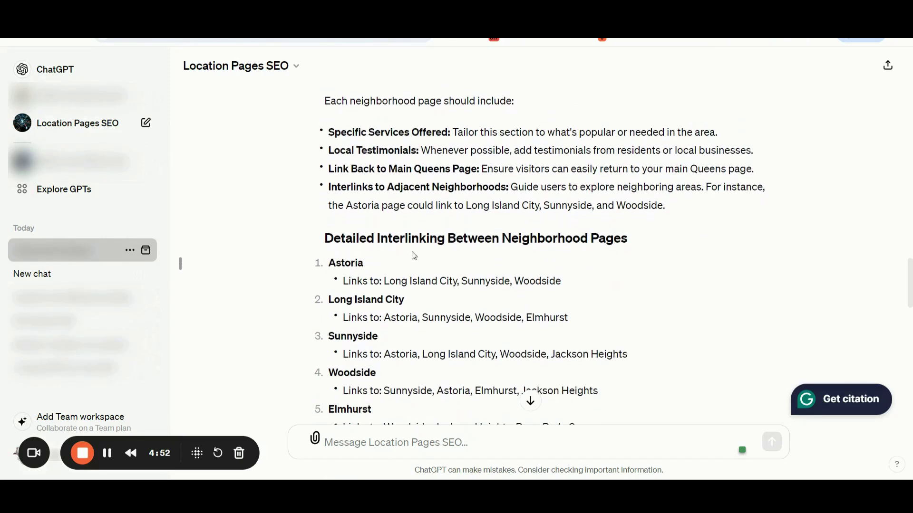
scroll(431, 257, "down", 1)
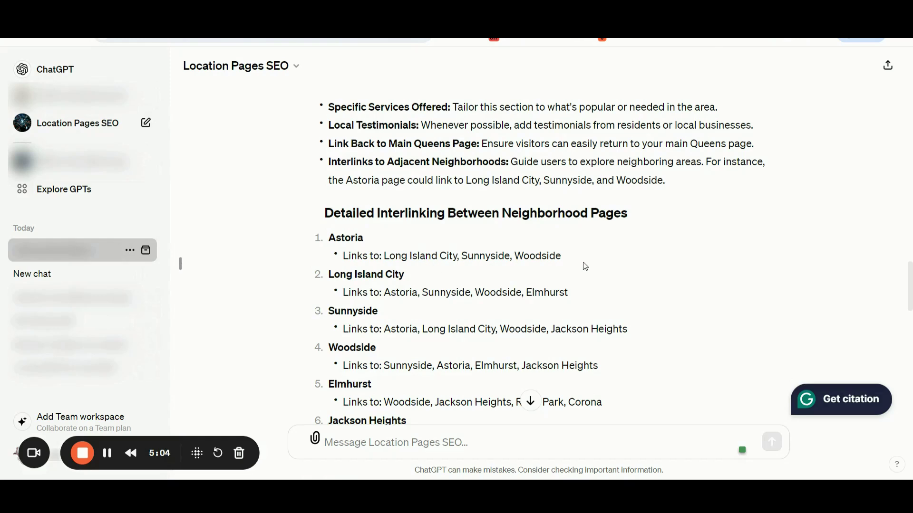
scroll(585, 266, "down", 1)
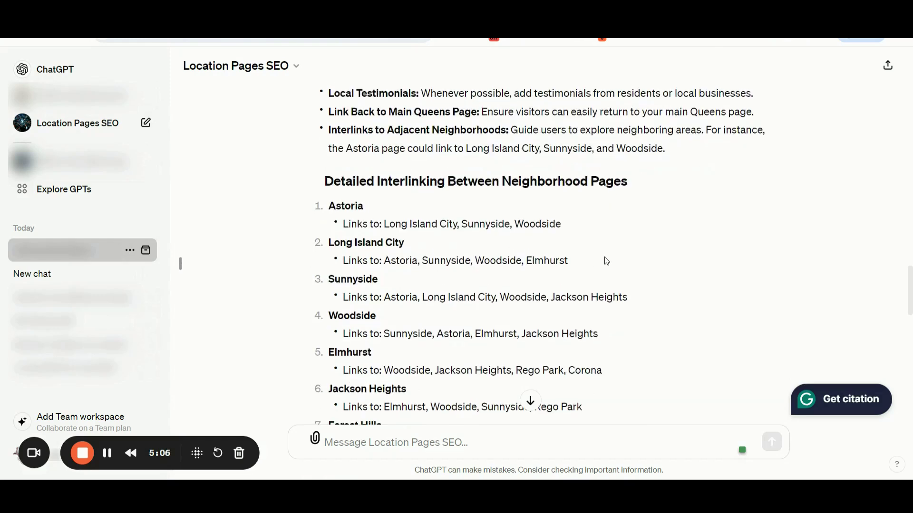
scroll(607, 260, "down", 1)
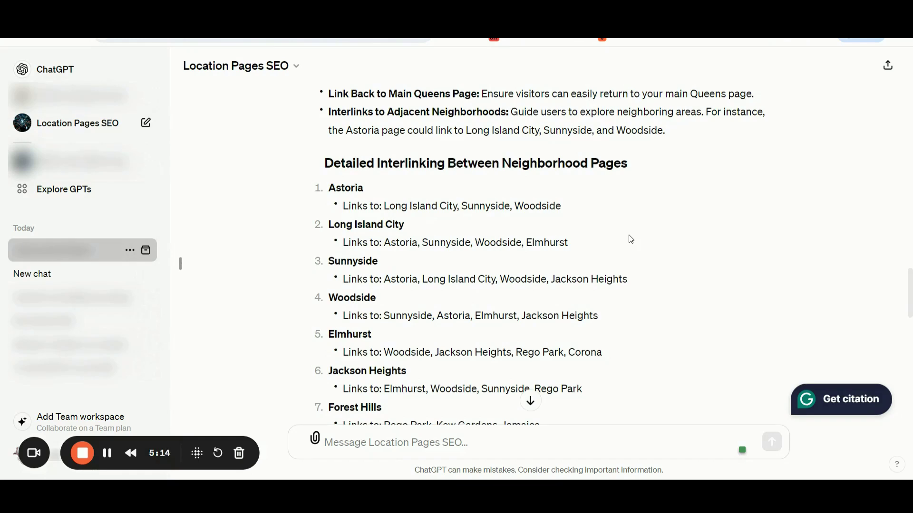
scroll(630, 239, "down", 10)
Step: Read the Additional Strategies section on breadcrumbs, footer links, local SEO optimization and engaging local content
scroll(629, 236, "down", 4)
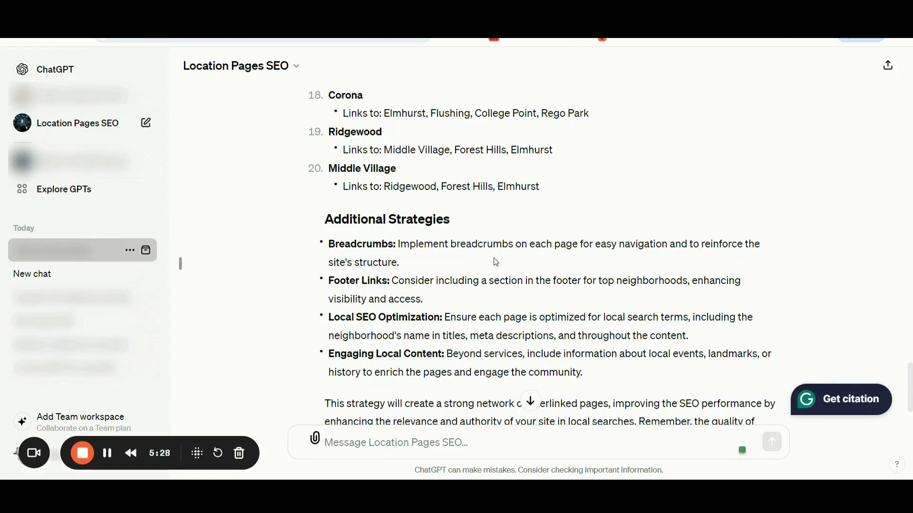
scroll(494, 262, "down", 1)
scroll(494, 262, "down", 1)
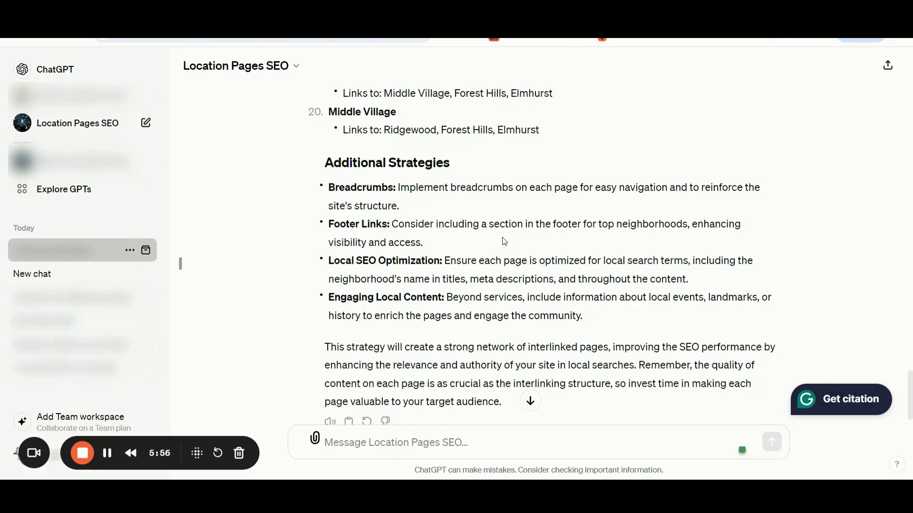
scroll(504, 242, "down", 1)
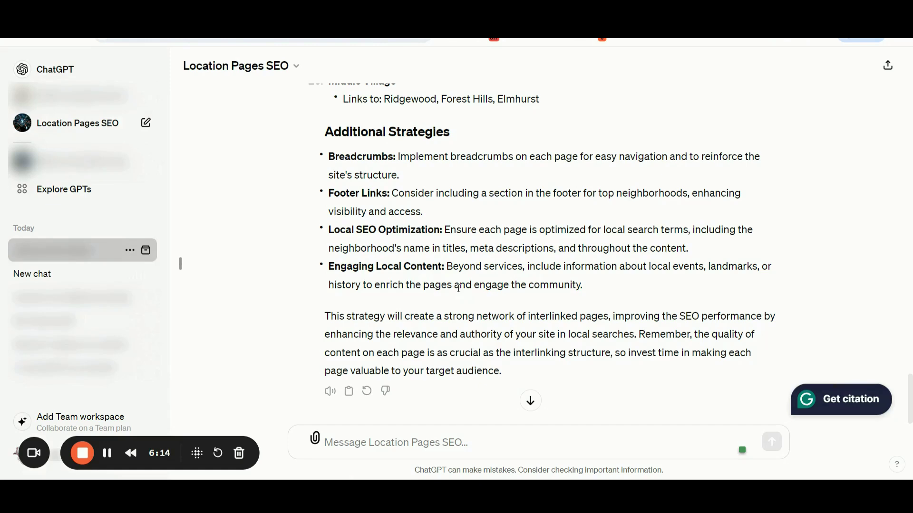
scroll(530, 278, "down", 1)
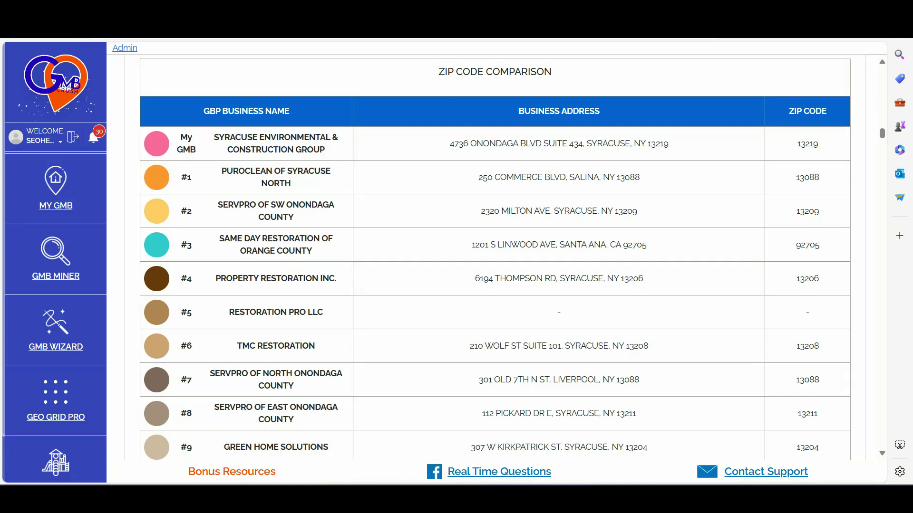
Step: Examine the ZIP code comparison table of the Syracuse restoration businesses in the GMB Crush report
scroll(533, 285, "up", 1)
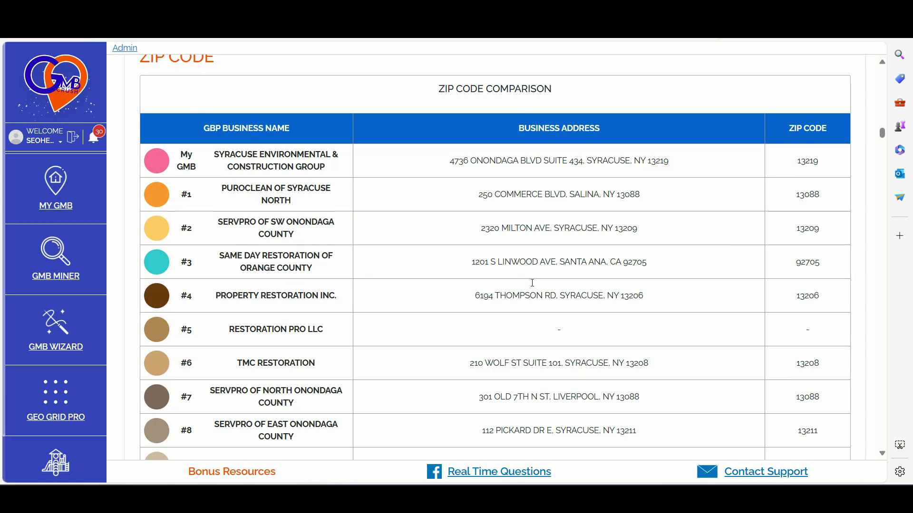
scroll(532, 283, "up", 1)
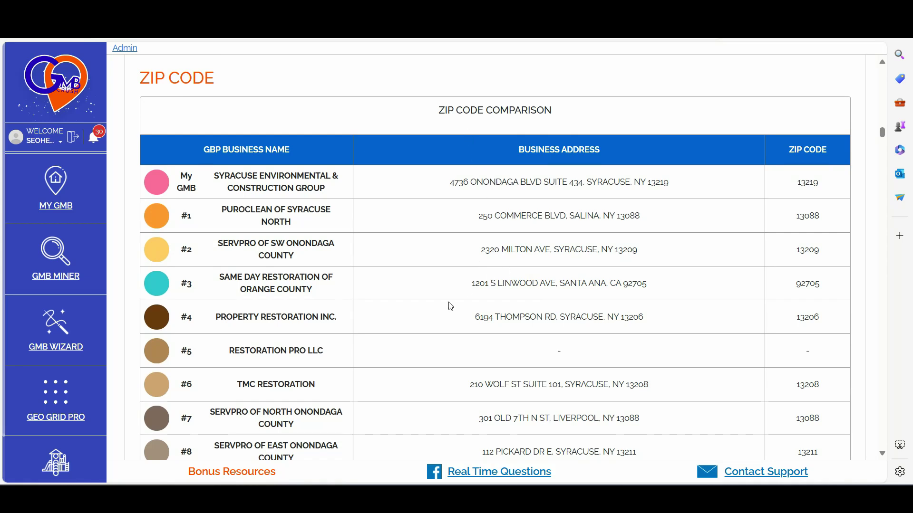
scroll(501, 303, "down", 1)
scroll(501, 303, "down", 2)
scroll(501, 303, "up", 2)
scroll(502, 302, "down", 1)
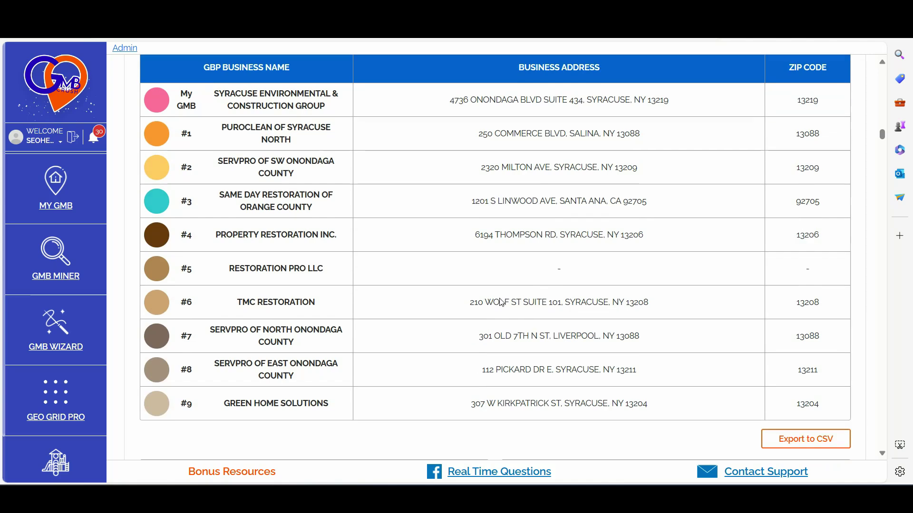
scroll(501, 302, "up", 1)
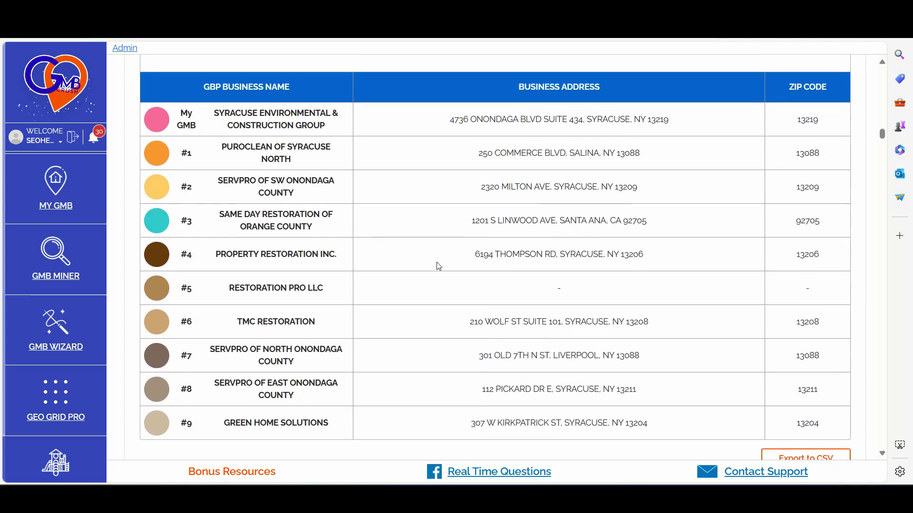
scroll(637, 292, "down", 1)
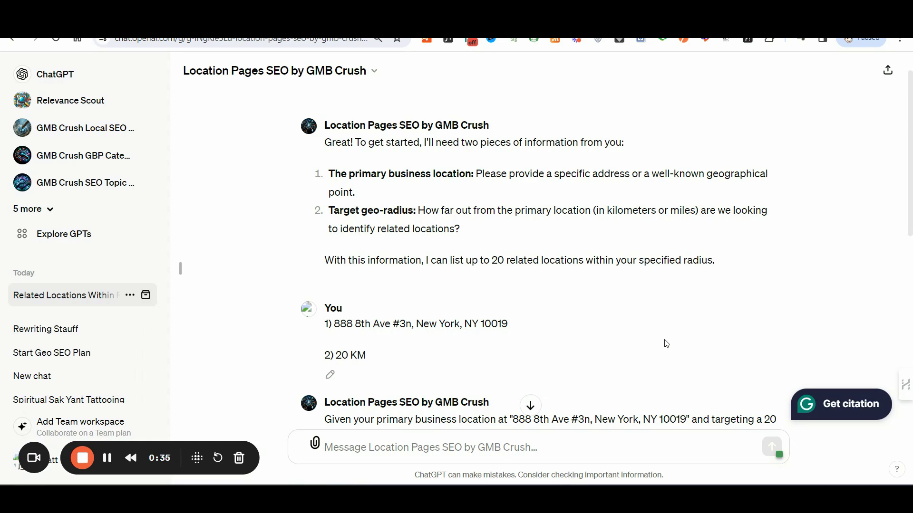
Step: Review the Location Pages SEO by GMB Crush conversation for a New York business address with a 20 KM radius
scroll(667, 343, "up", 2)
scroll(666, 344, "up", 2)
scroll(665, 344, "down", 4)
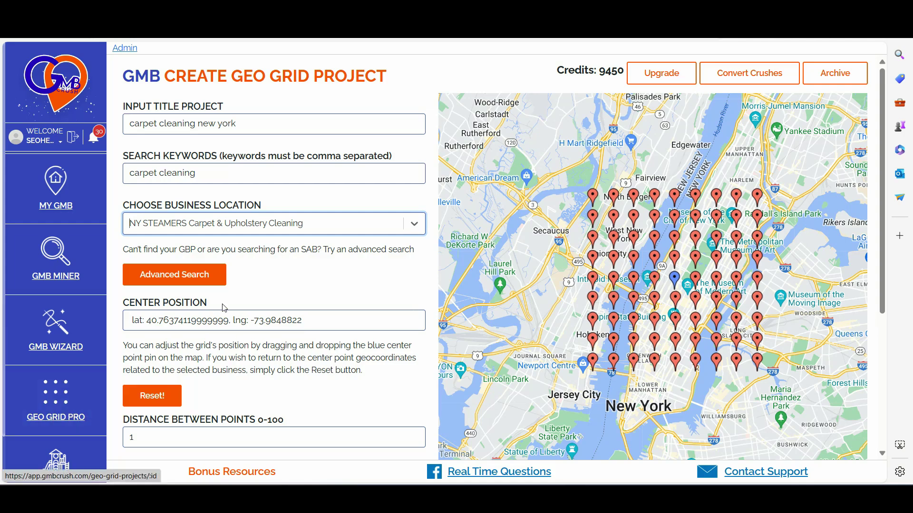
Step: Open the advanced business search for the carpet cleaning new york geo grid project
left_click(334, 280)
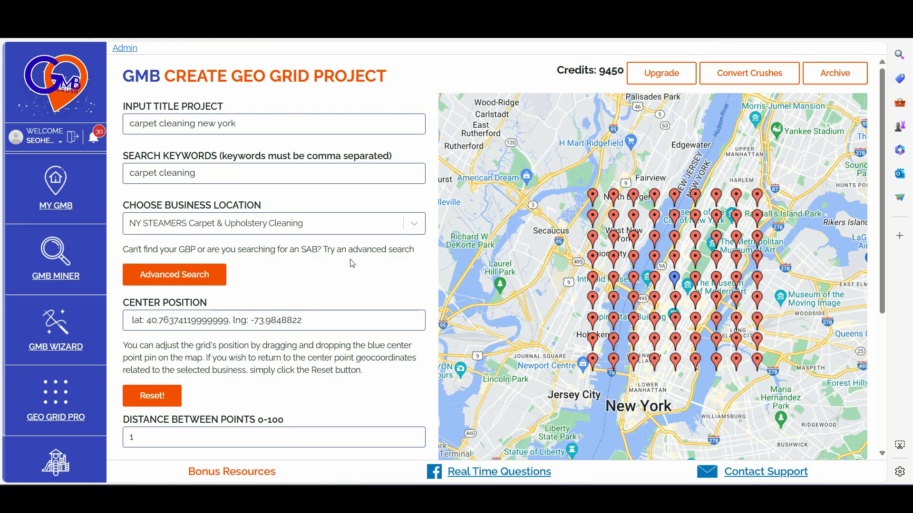
left_click(190, 282)
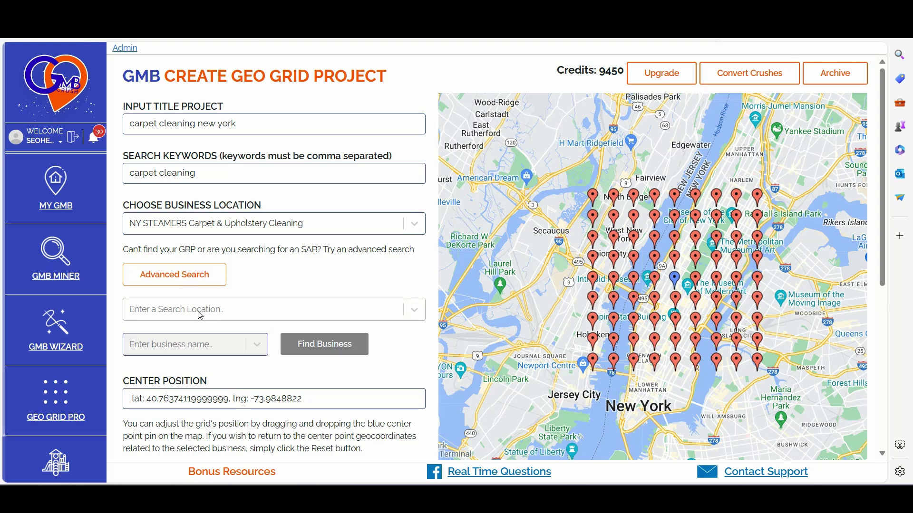
Step: Shift the geo grid's blue center pin on the map, and reset the grid to the selected business's coordinates
scroll(202, 342, "down", 2)
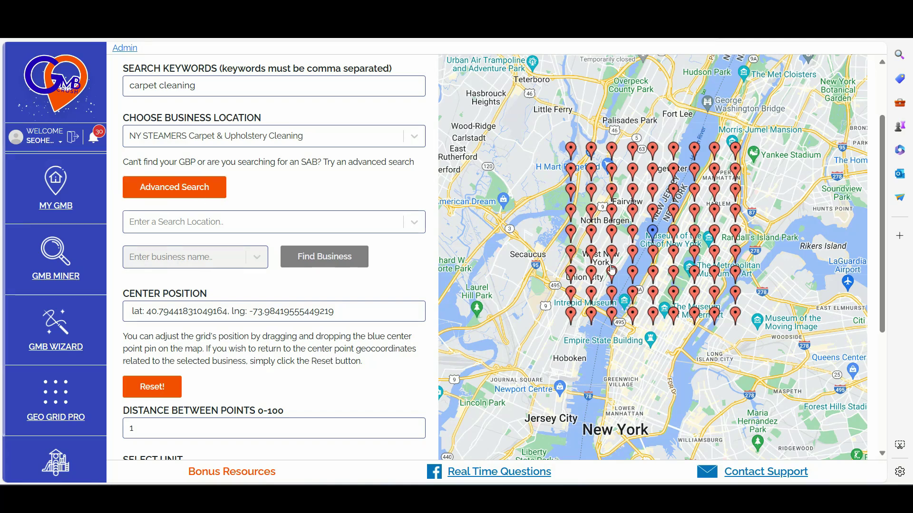
left_click_drag(652, 234, 650, 284)
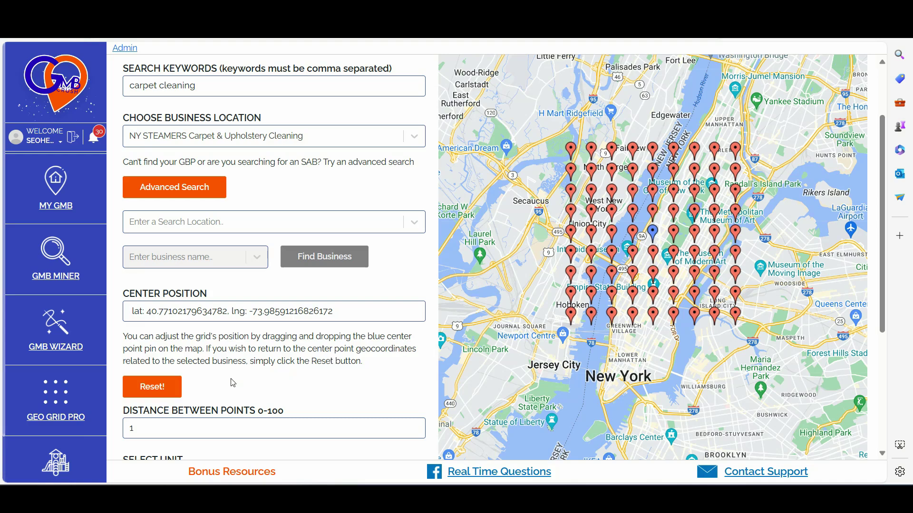
left_click(159, 390)
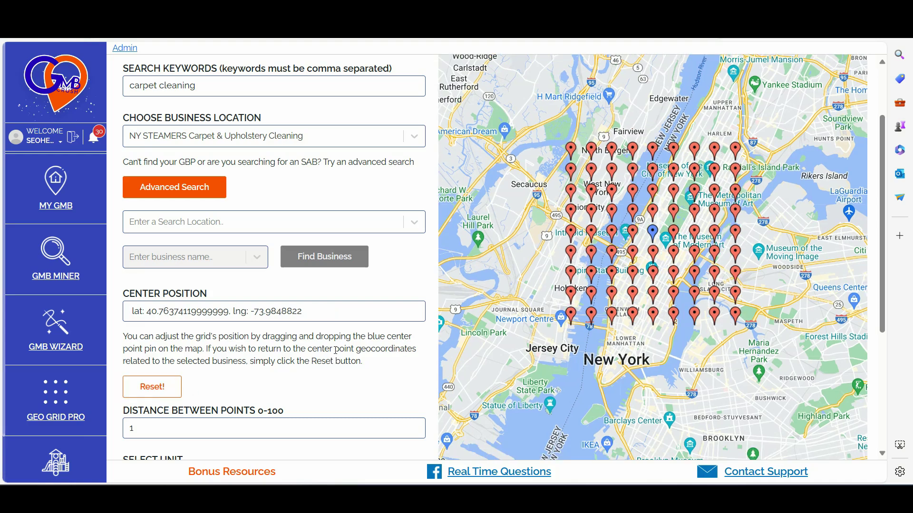
Step: Review the point distance, unit and grid size settings, and start the geo grid scan
scroll(335, 350, "down", 3)
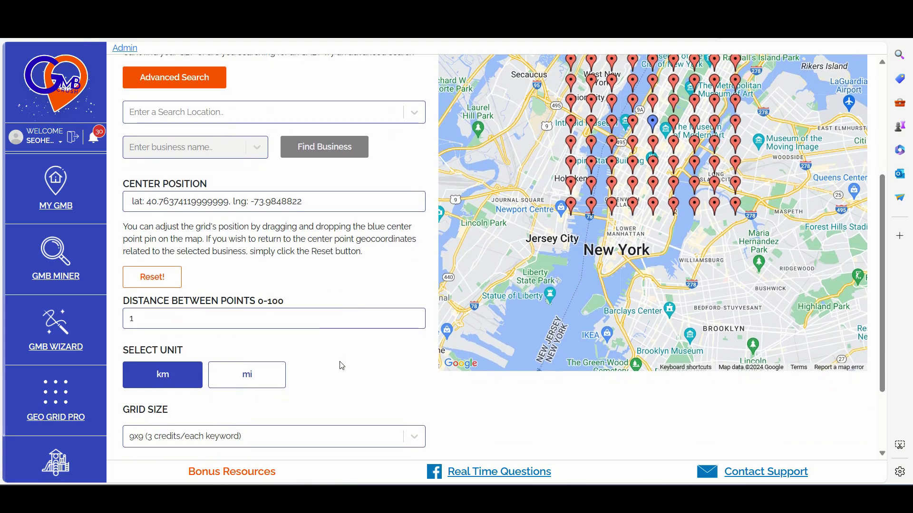
scroll(336, 341, "down", 1)
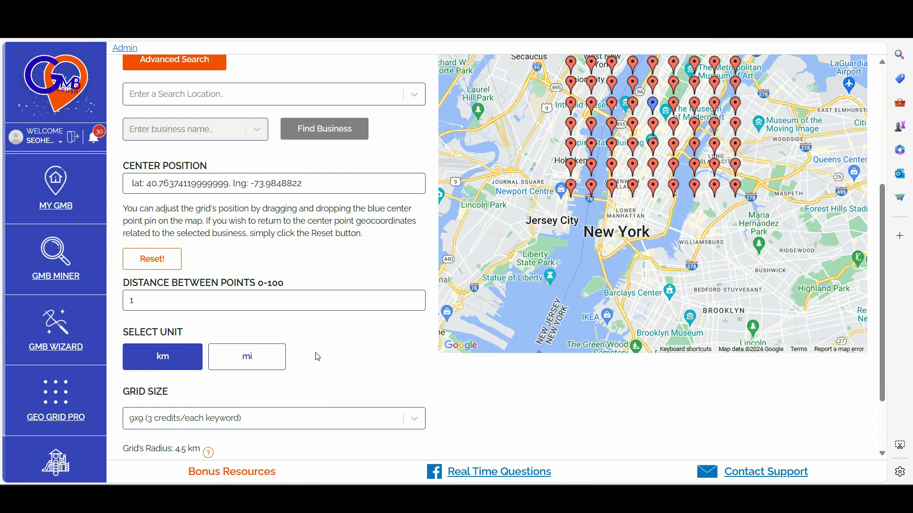
scroll(315, 354, "down", 2)
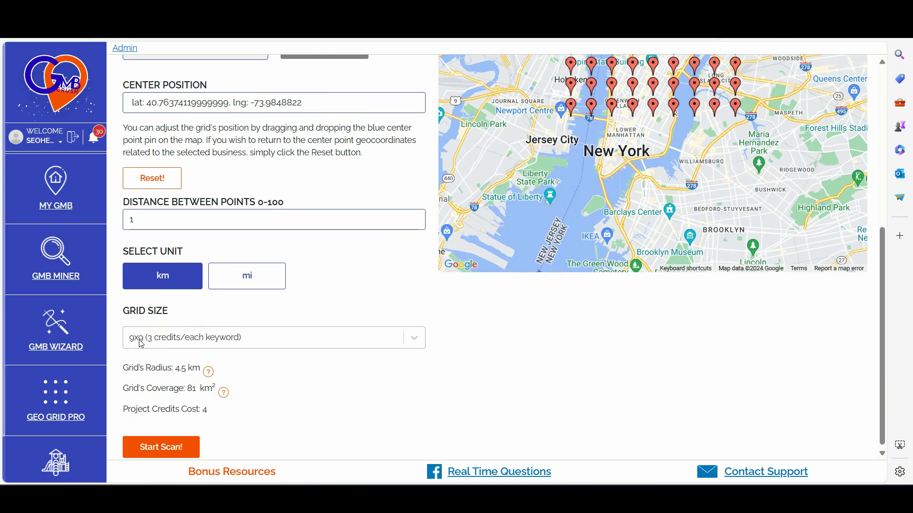
scroll(190, 389, "down", 1)
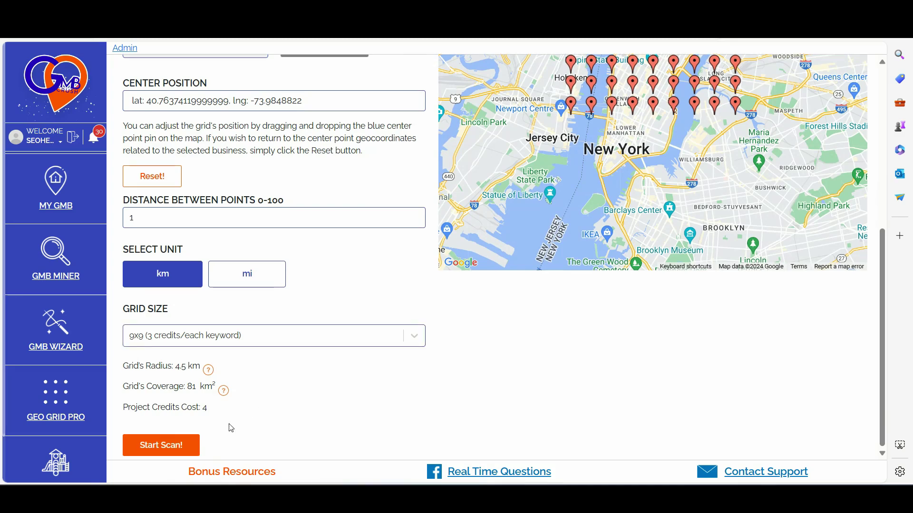
left_click(166, 446)
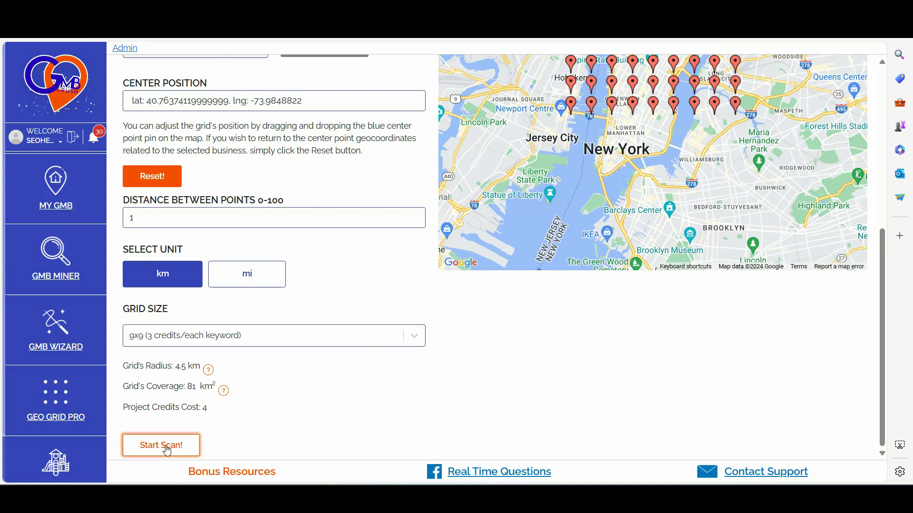
left_click(417, 314)
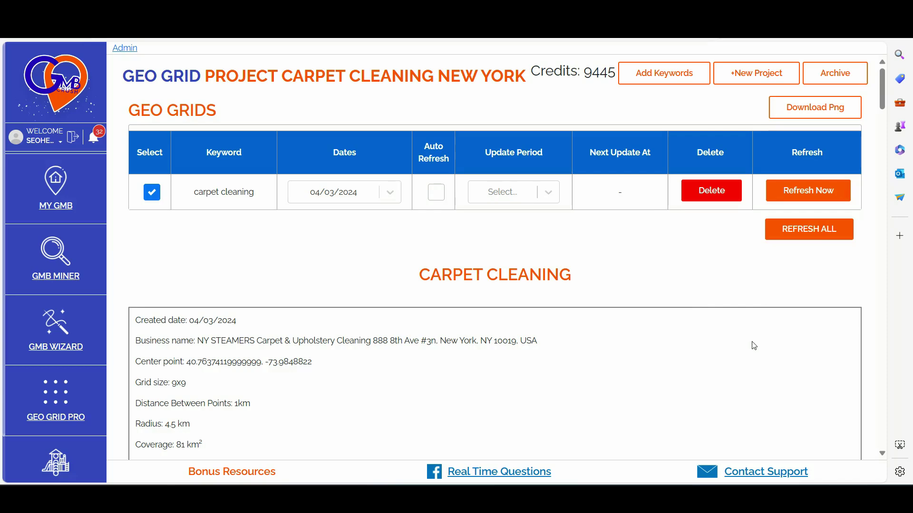
Step: Examine the carpet cleaning scan's project details, ranking heatmap and ranked business list for NY STEAMERS Carpet & Upholstery Cleaning
scroll(741, 337, "down", 2)
scroll(754, 346, "down", 2)
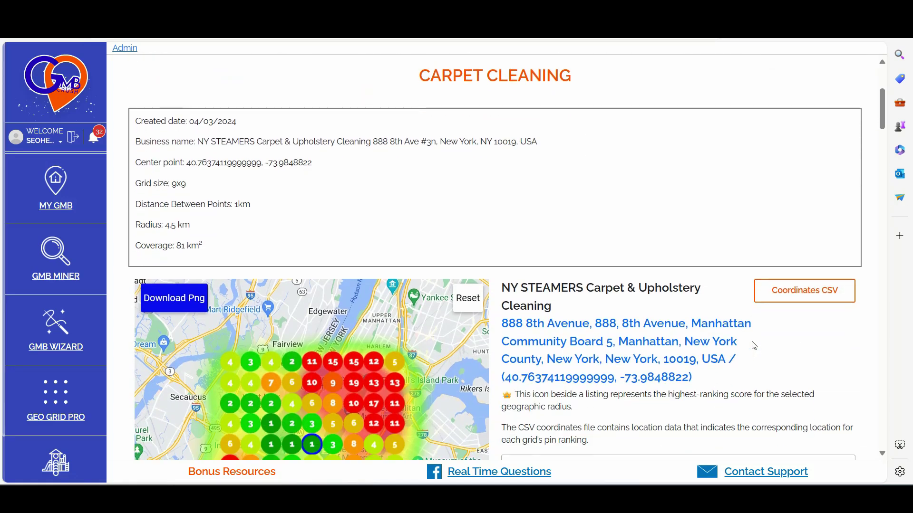
scroll(720, 342, "down", 3)
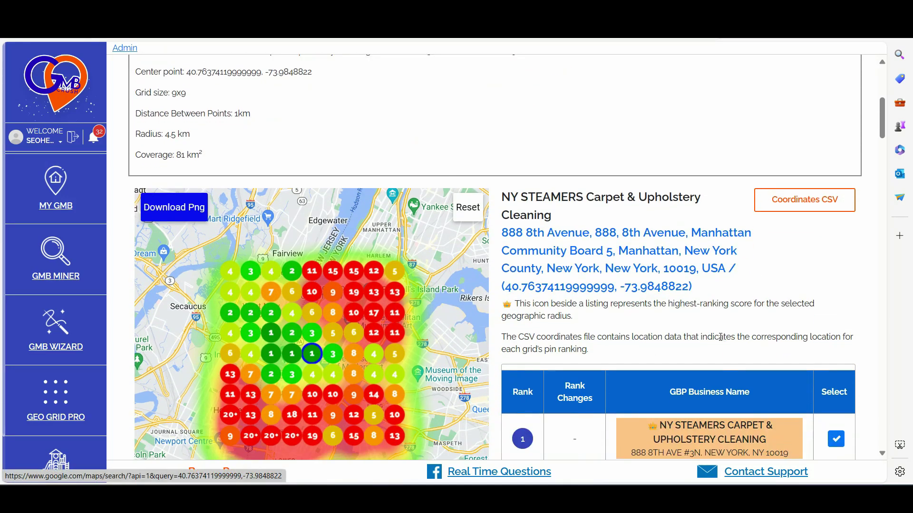
scroll(721, 341, "down", 1)
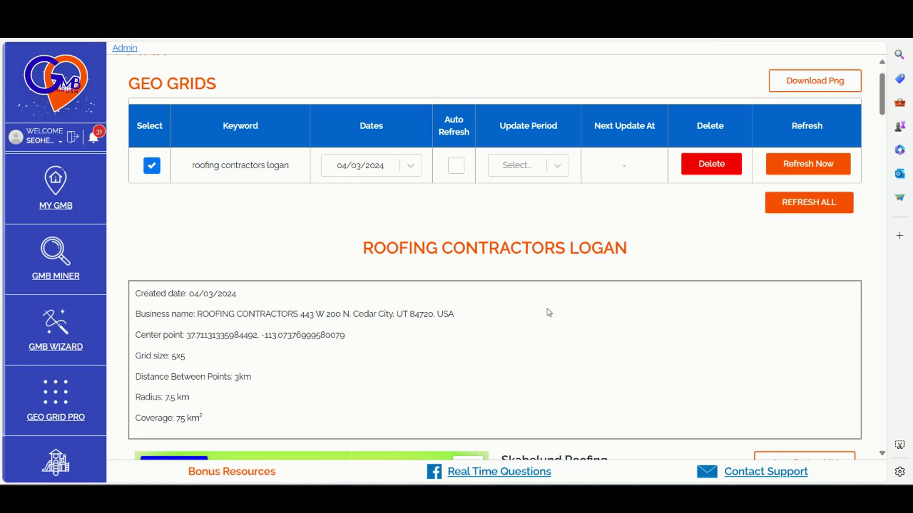
Step: Check the update period options for the roofing contractors logan keyword, and examine its ranking grid, rank changes and Grids Archive
left_click(558, 166)
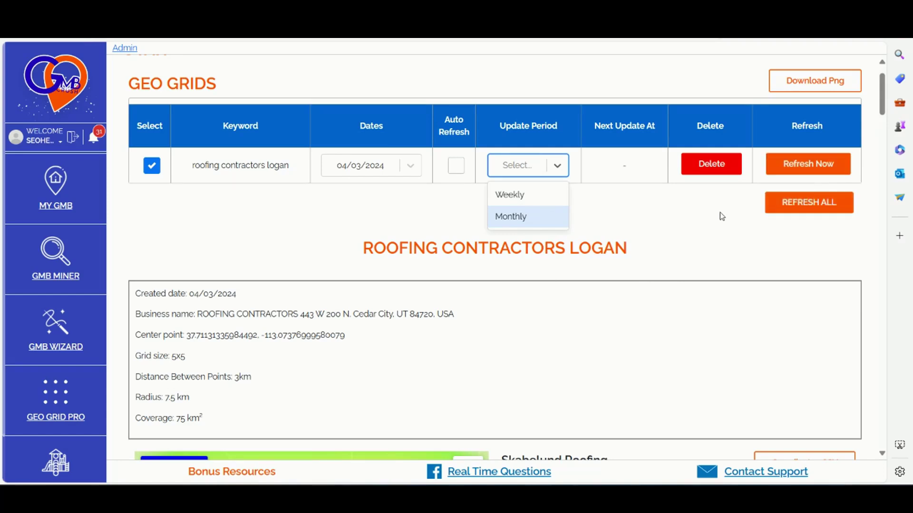
scroll(711, 298, "down", 8)
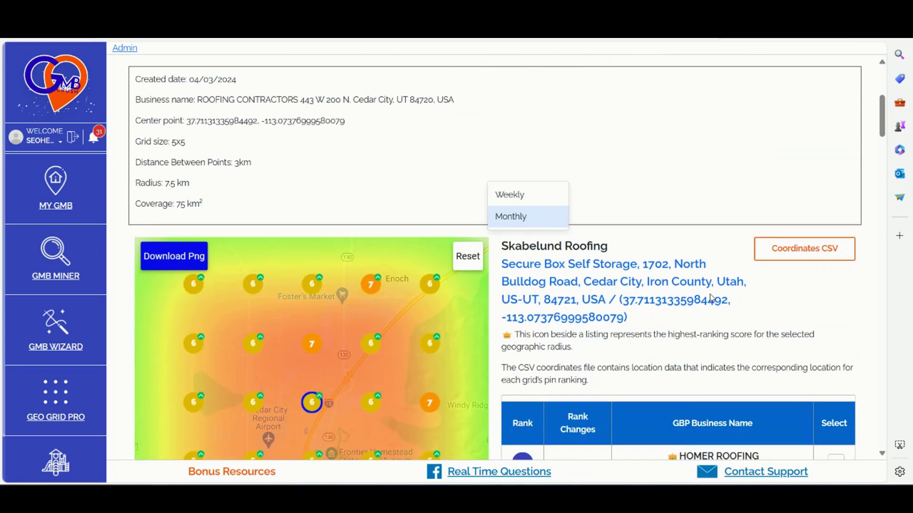
scroll(712, 298, "down", 6)
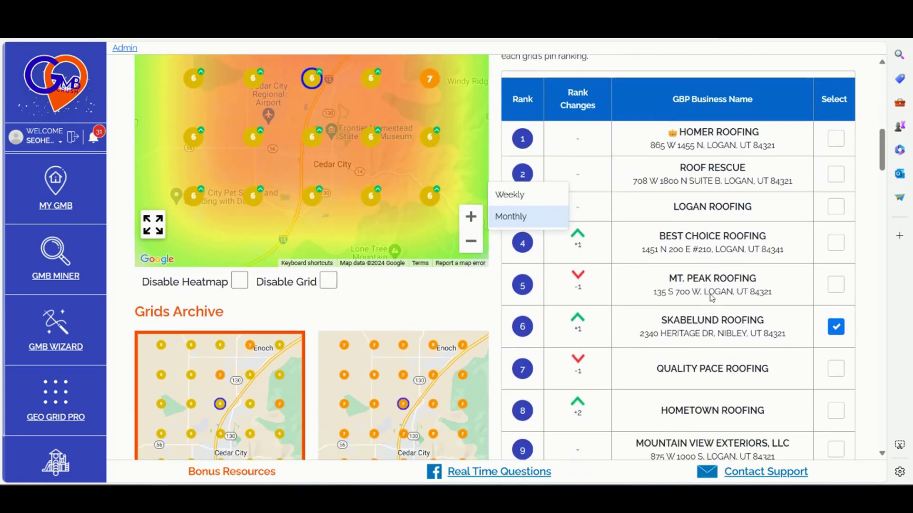
scroll(712, 298, "down", 1)
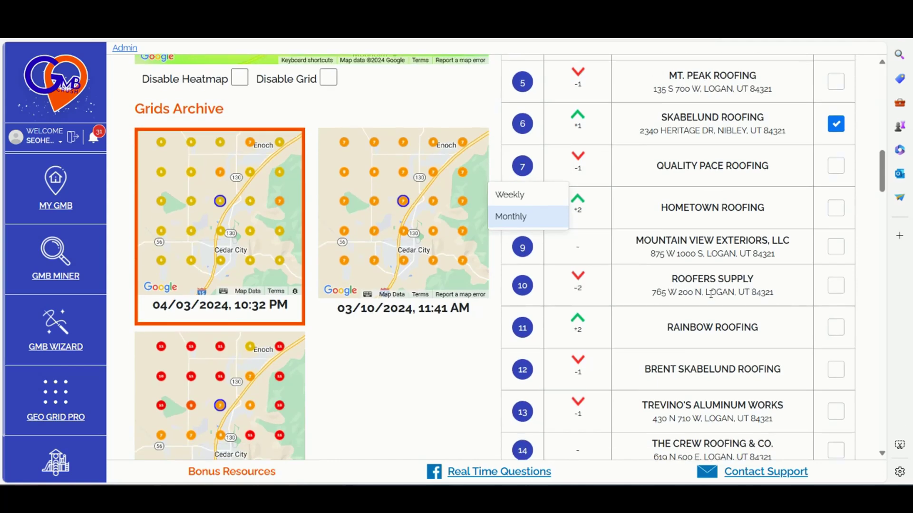
right_click(710, 293)
left_click(752, 317)
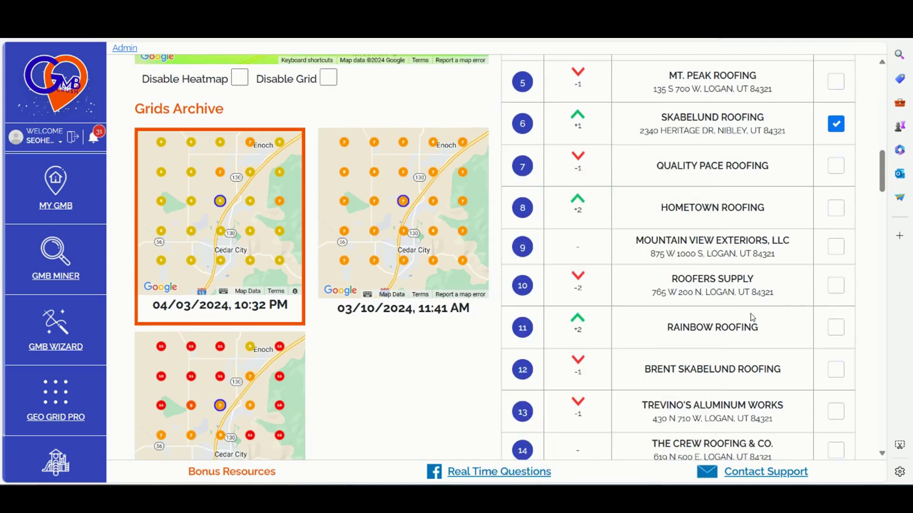
scroll(753, 317, "up", 3)
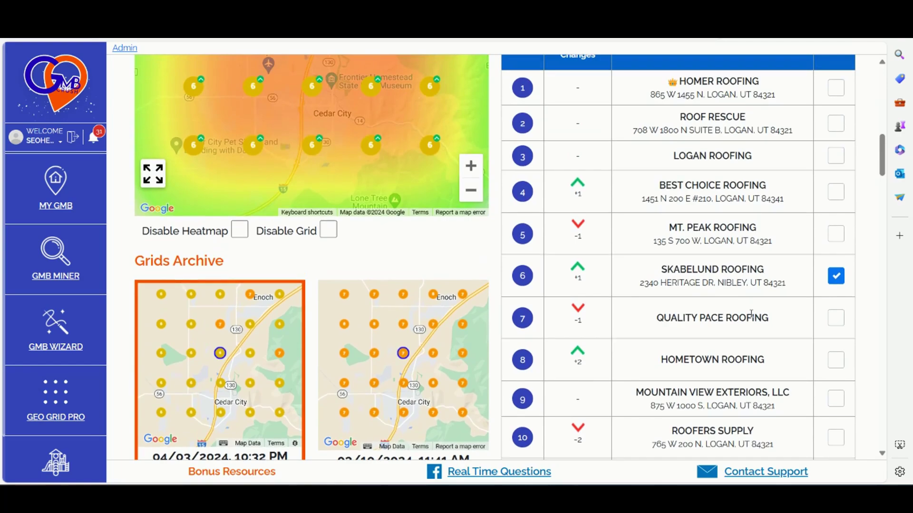
scroll(751, 315, "up", 4)
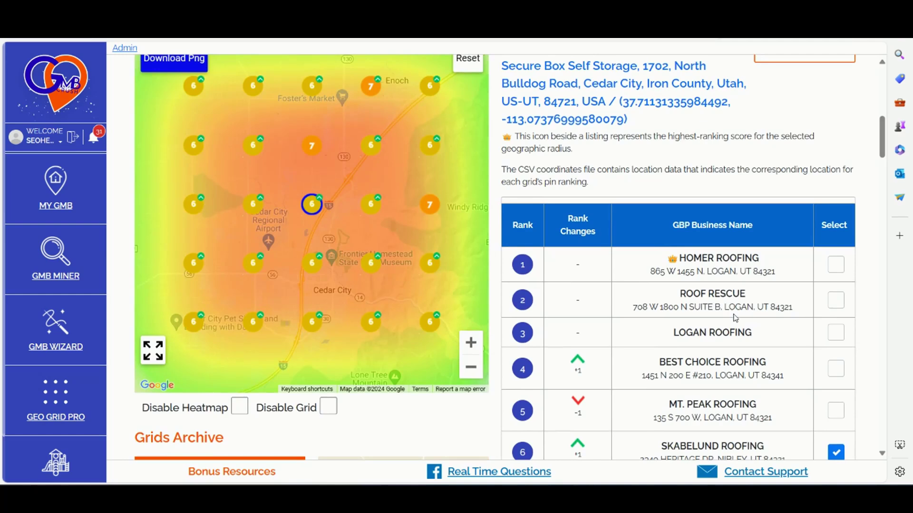
scroll(735, 318, "down", 5)
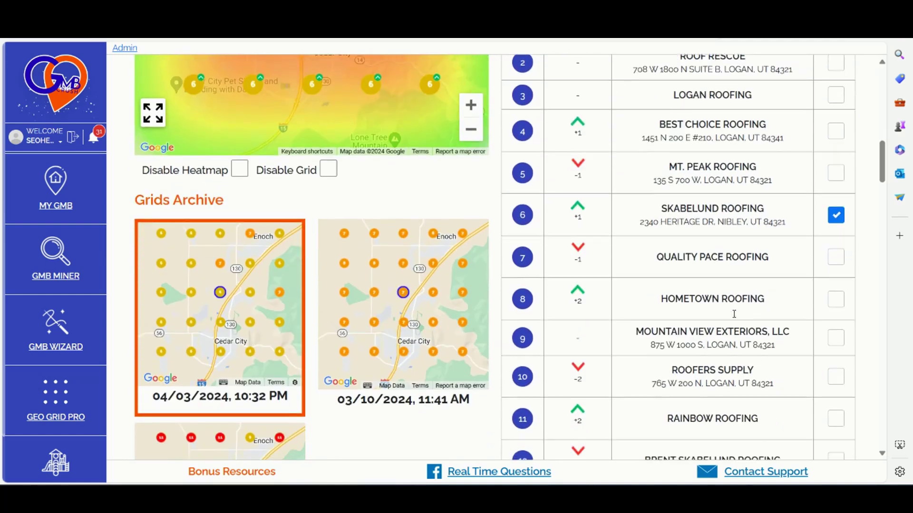
scroll(734, 314, "down", 1)
scroll(734, 314, "up", 12)
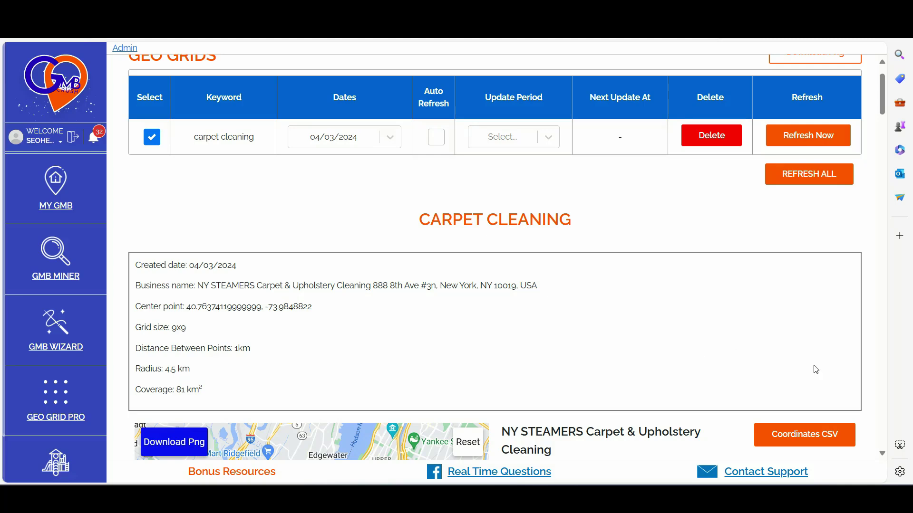
Step: Download the coordinates CSV for the NY STEAMERS carpet cleaning grid
scroll(815, 369, "down", 2)
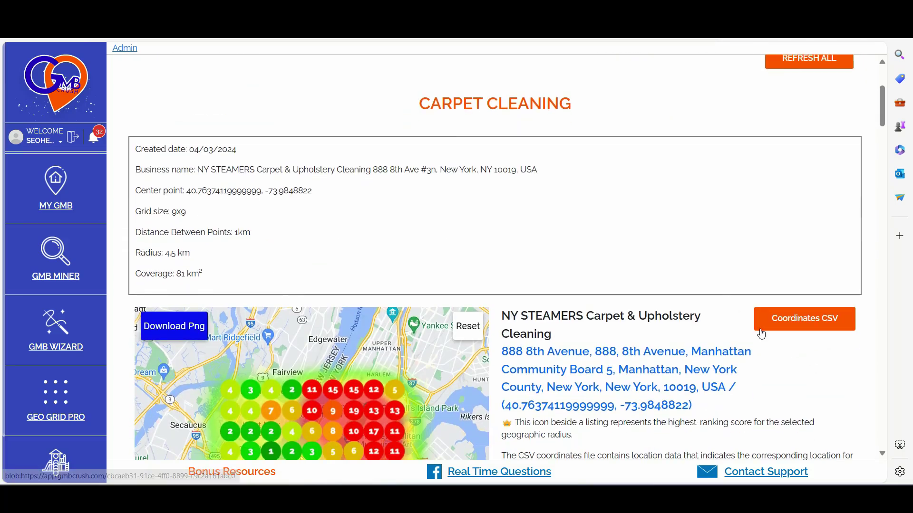
left_click(798, 331)
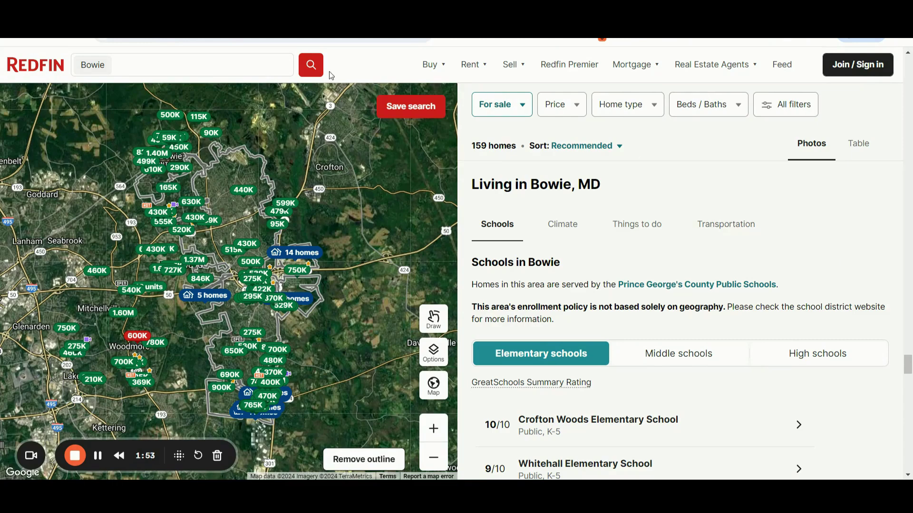
Step: Examine the location search and the market insights, More to explore and home buying sections of Redfin's Bowie, MD page
left_click(228, 63)
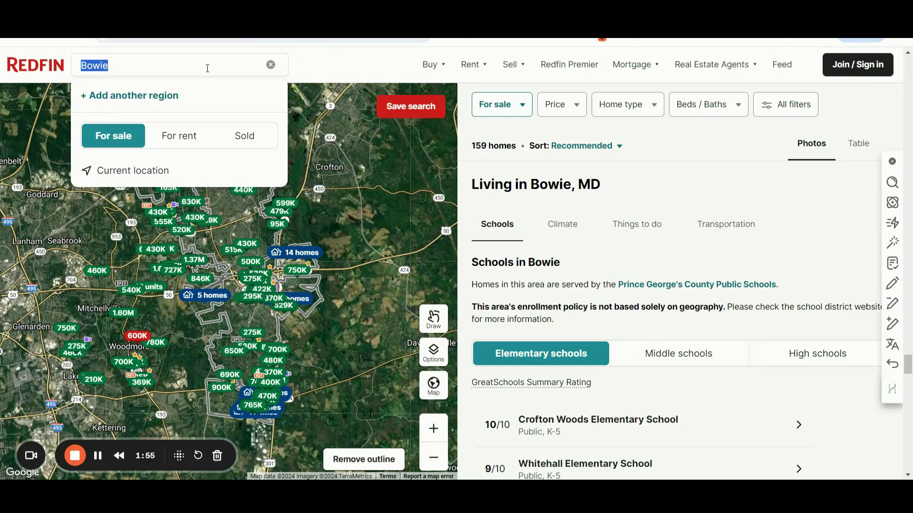
left_click(208, 68)
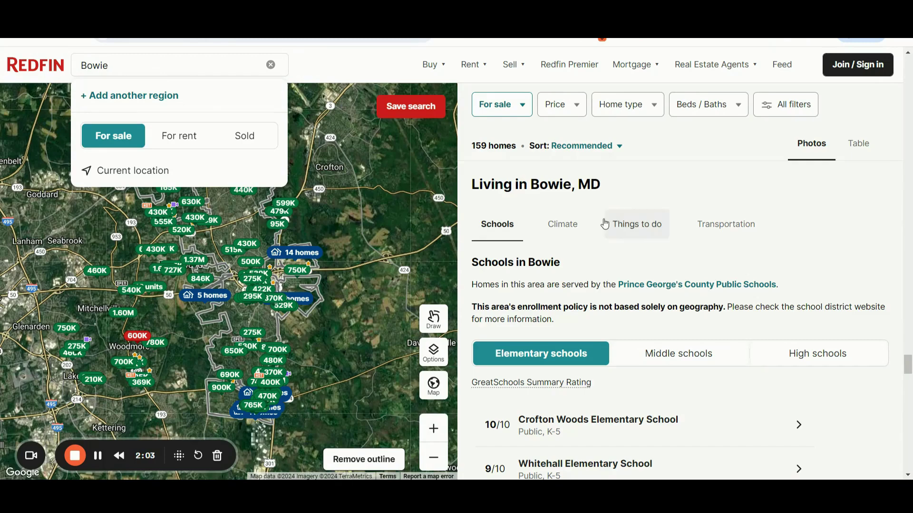
scroll(859, 232, "up", 7)
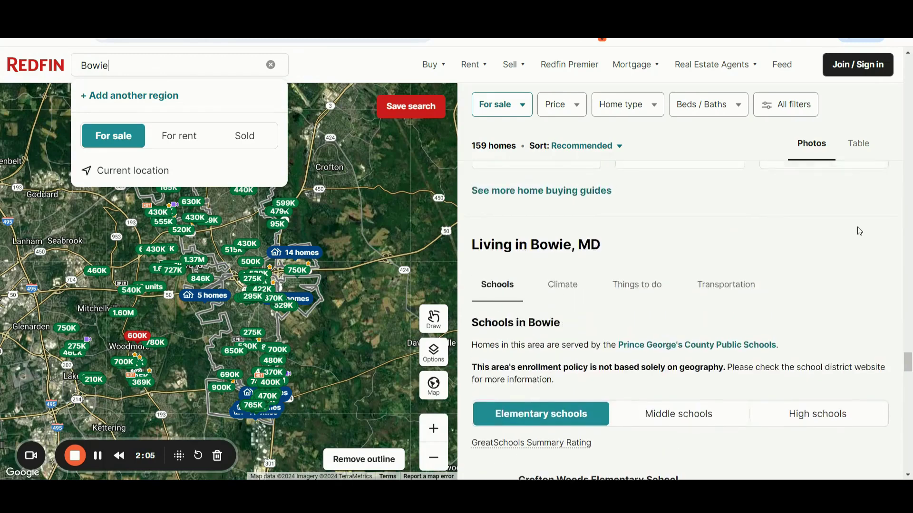
scroll(858, 228, "up", 10)
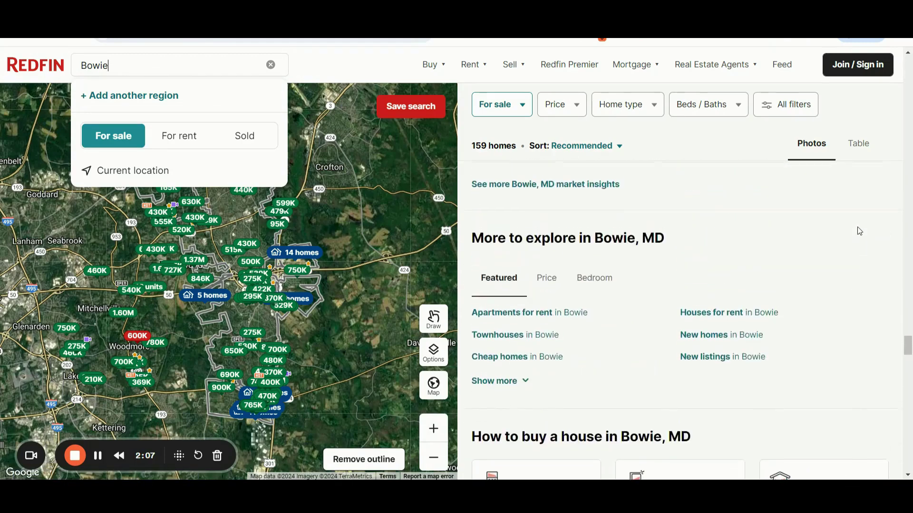
scroll(857, 227, "down", 4)
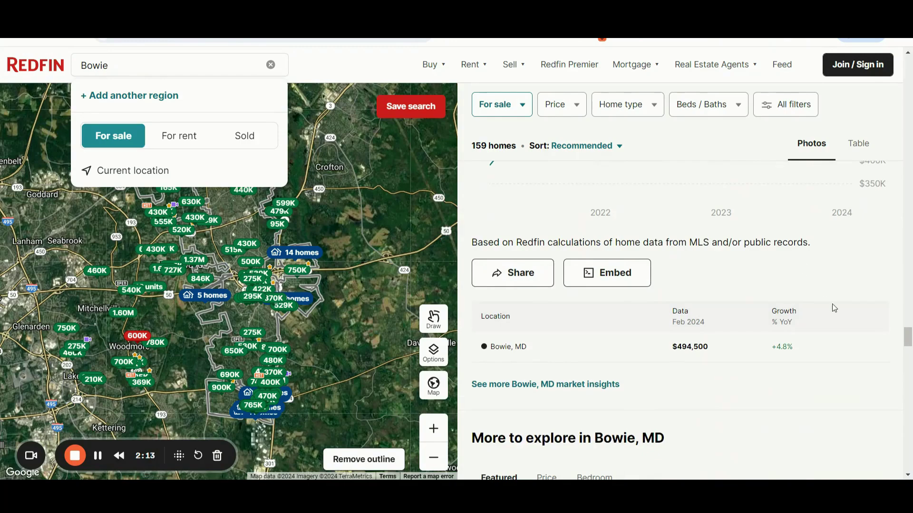
scroll(840, 367, "down", 3)
scroll(844, 311, "down", 4)
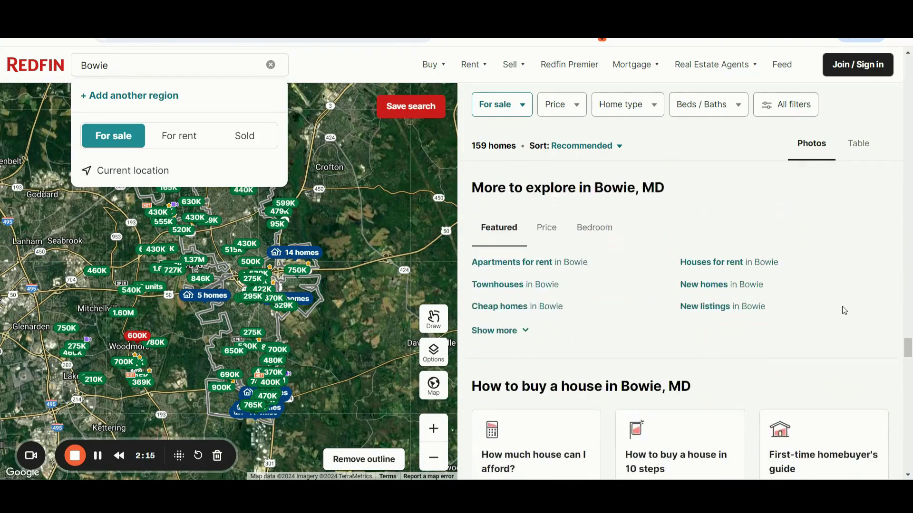
left_click(776, 397)
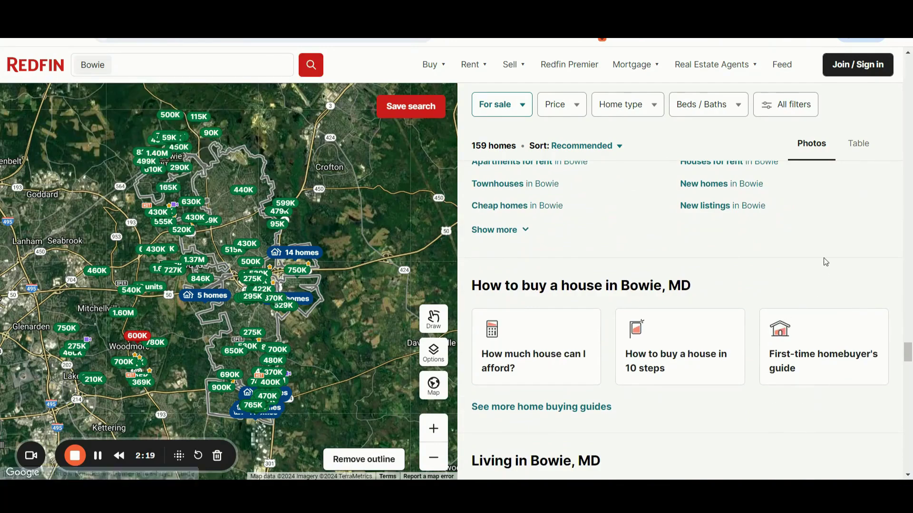
Step: Show the Transportation information in the Living in Bowie, MD section
scroll(823, 258, "down", 3)
scroll(794, 260, "down", 2)
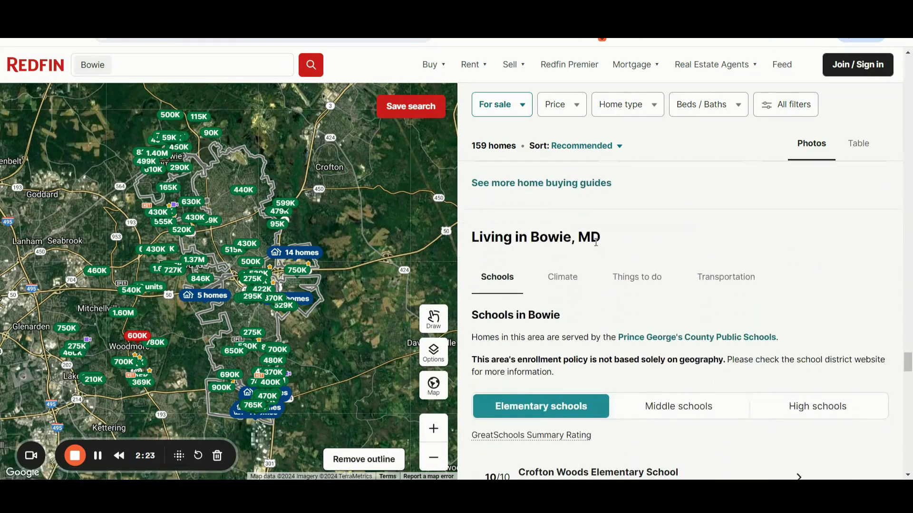
scroll(596, 254, "down", 1)
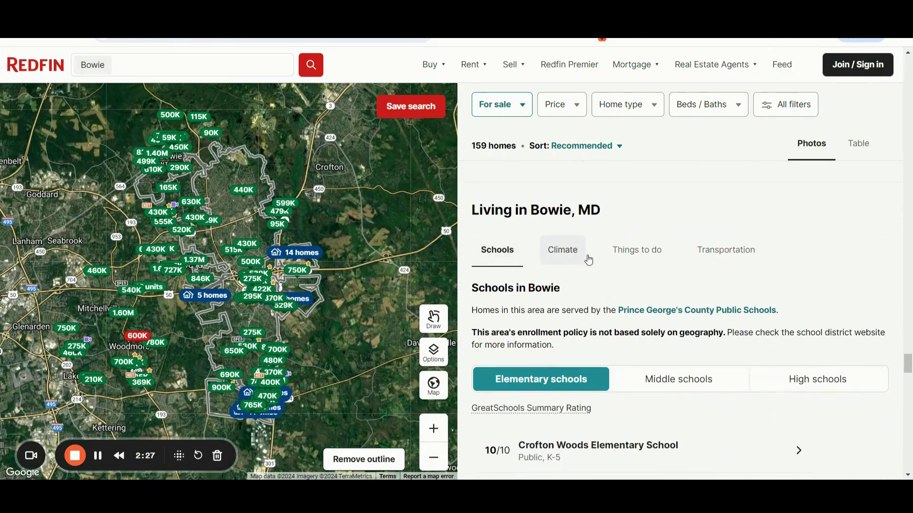
left_click(734, 254)
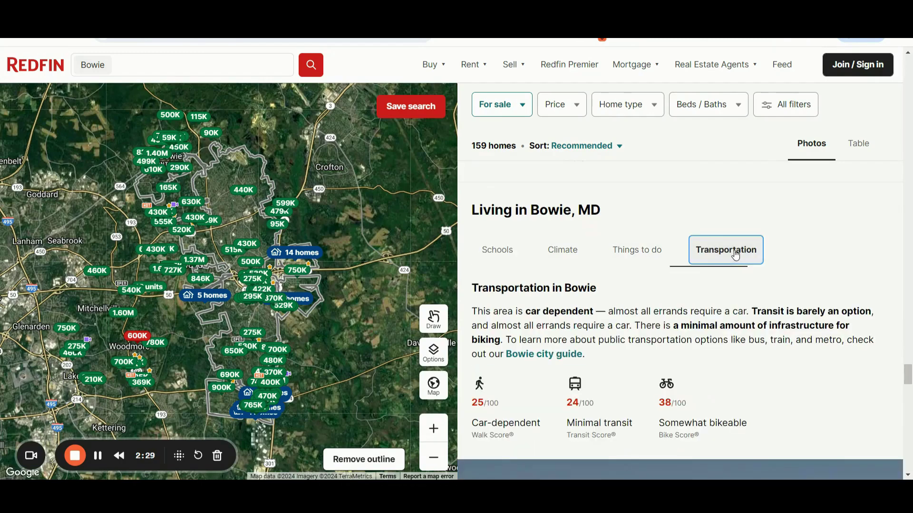
Step: Show the Schools information for Bowie and compare the elementary and middle school ratings
left_click(497, 250)
scroll(600, 260, "down", 3)
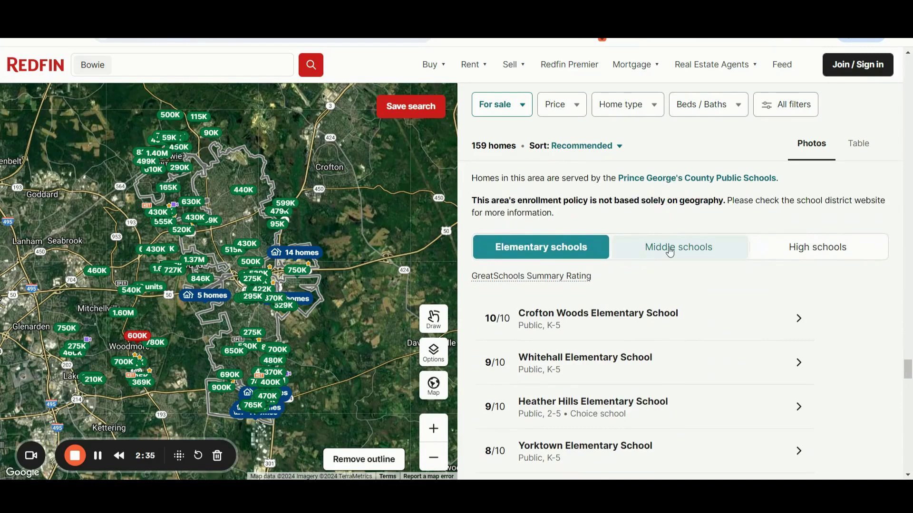
left_click(670, 253)
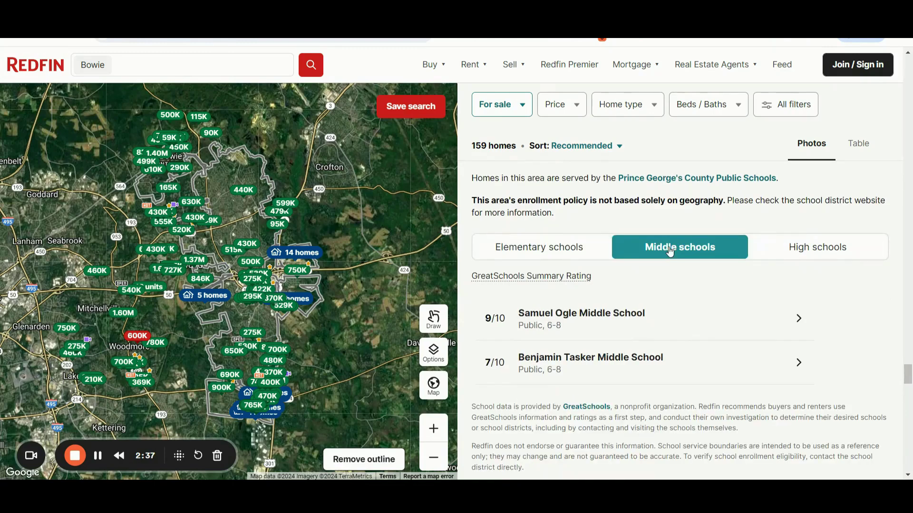
scroll(559, 209, "up", 2)
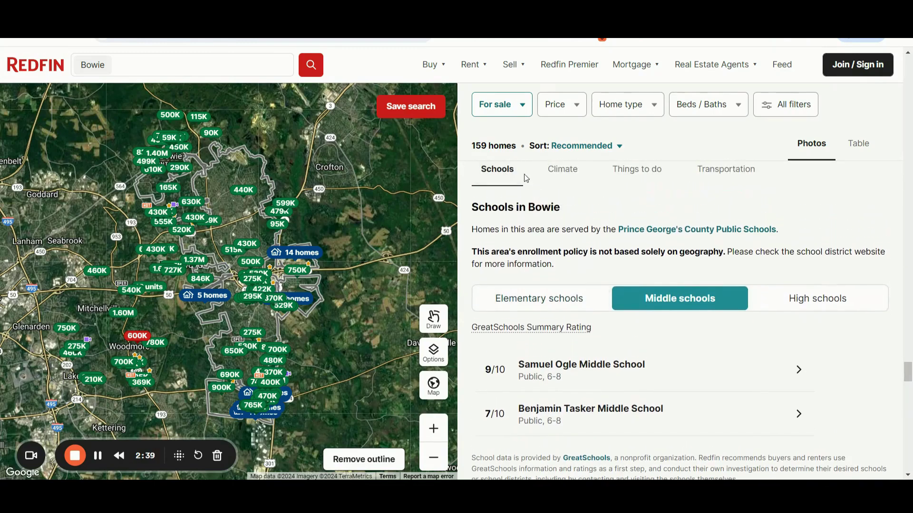
left_click(505, 172)
left_click(536, 306)
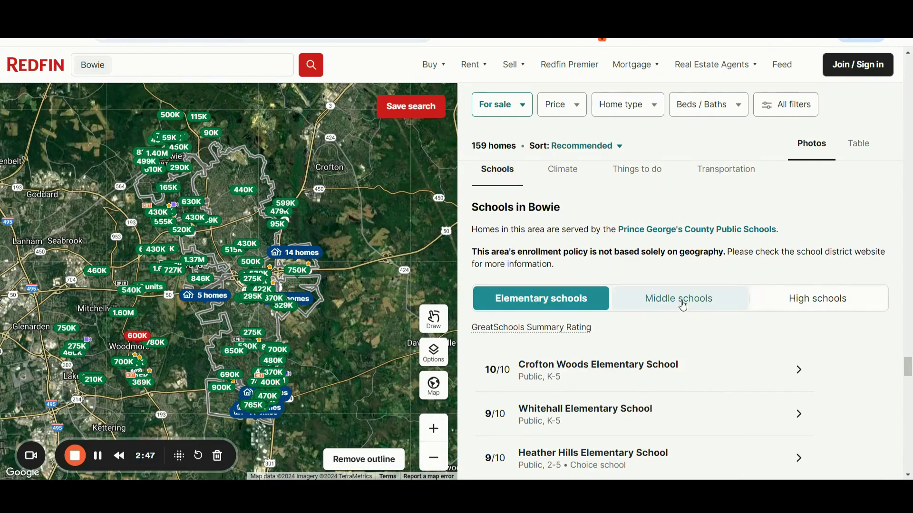
scroll(767, 247, "down", 2)
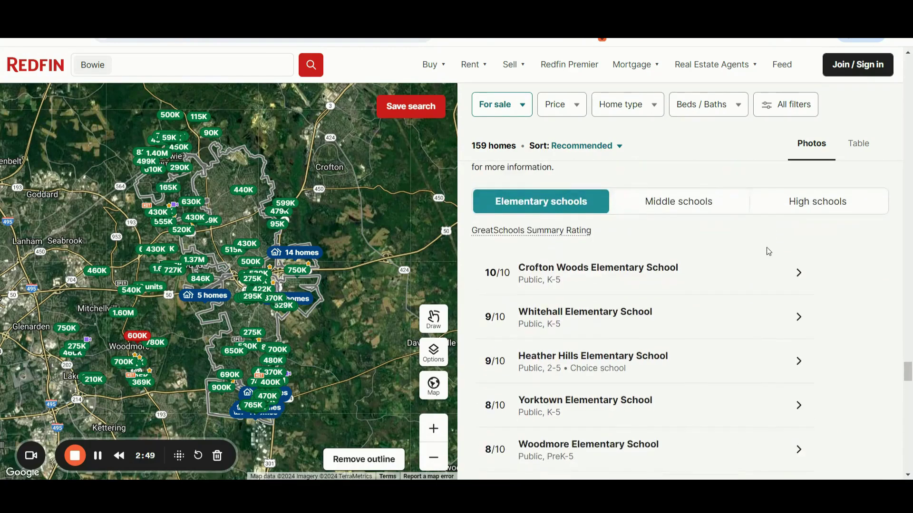
Step: Return to the Transportation information, and examine the Popular Markets in Maryland and Frequently asked questions sections
scroll(760, 248, "up", 4)
left_click(754, 249)
scroll(801, 279, "down", 5)
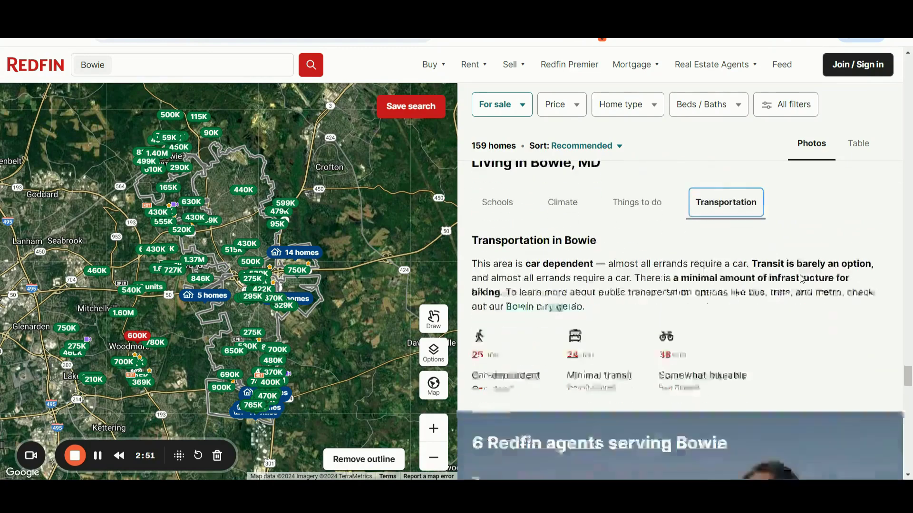
scroll(801, 278, "down", 10)
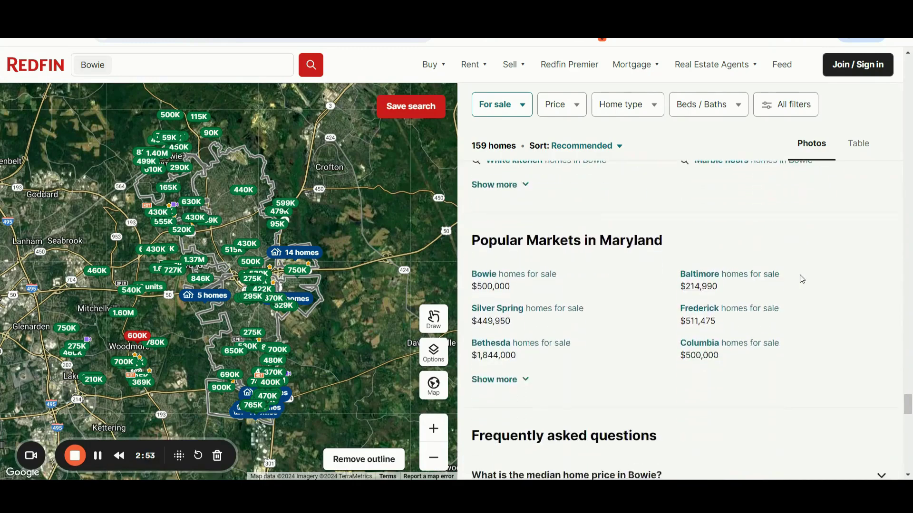
scroll(803, 279, "down", 2)
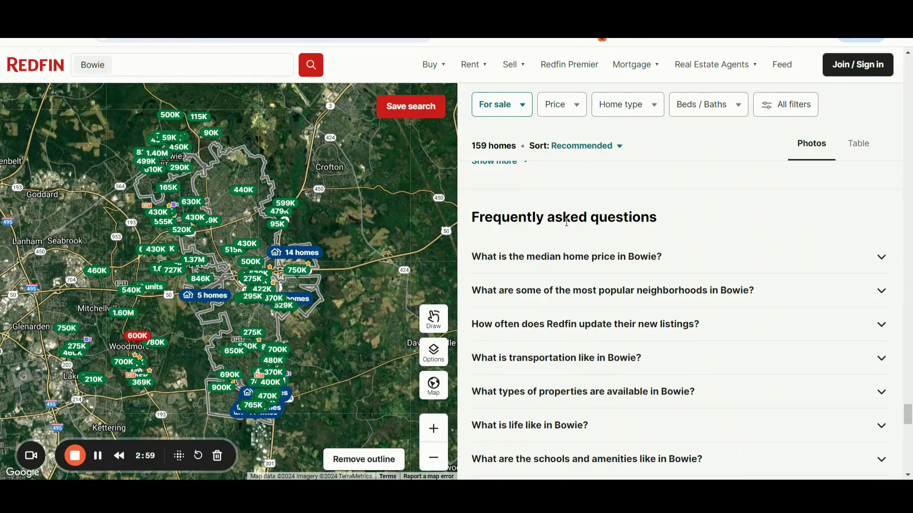
scroll(723, 223, "down", 1)
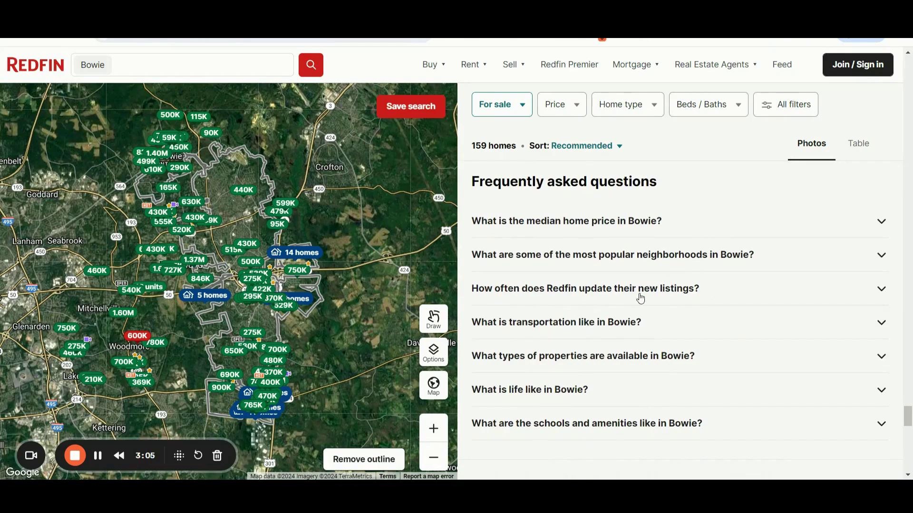
scroll(640, 296, "up", 2)
scroll(640, 297, "down", 5)
Step: Open the city guide for Bowie, MD and read its Overview section
scroll(640, 297, "up", 10)
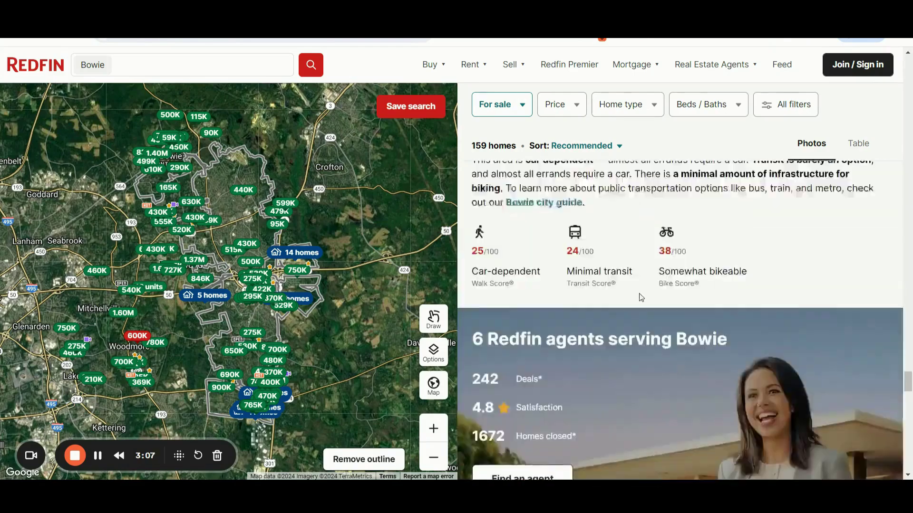
scroll(640, 297, "up", 10)
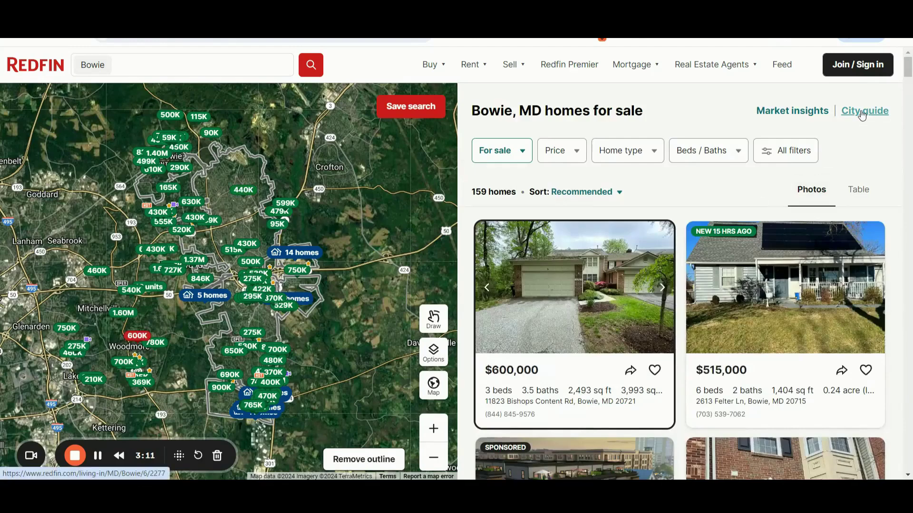
left_click(864, 110)
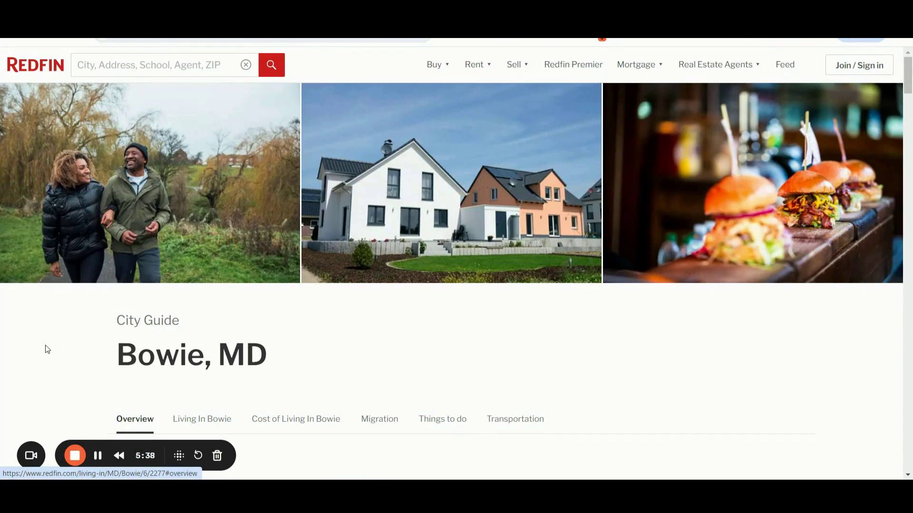
scroll(62, 362, "down", 5)
scroll(63, 362, "up", 1)
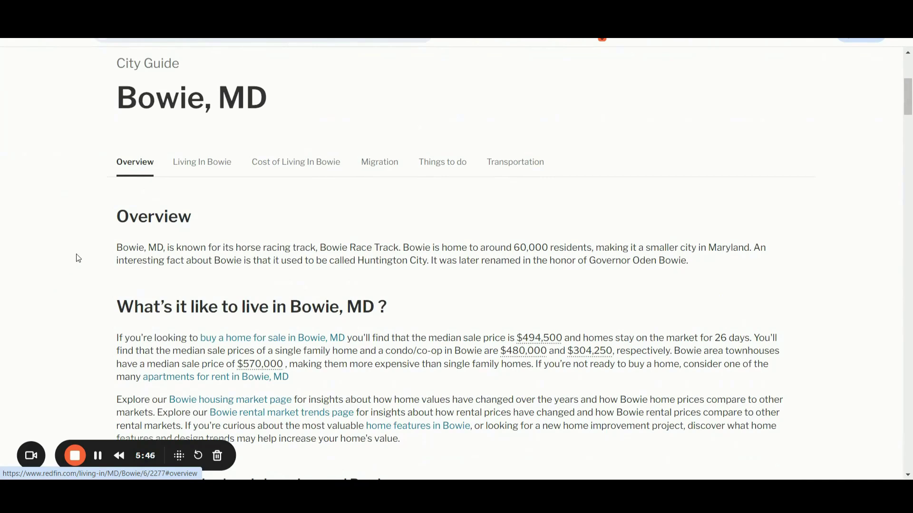
Step: Go through the city guide's Living In Bowie, Cost of Living In Bowie, Migration, Things to do and Transportation sections
left_click(194, 167)
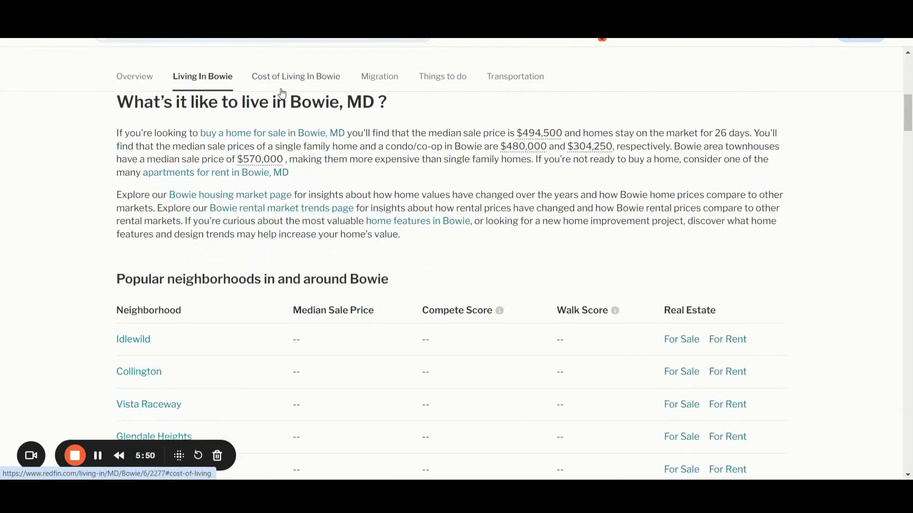
left_click(305, 85)
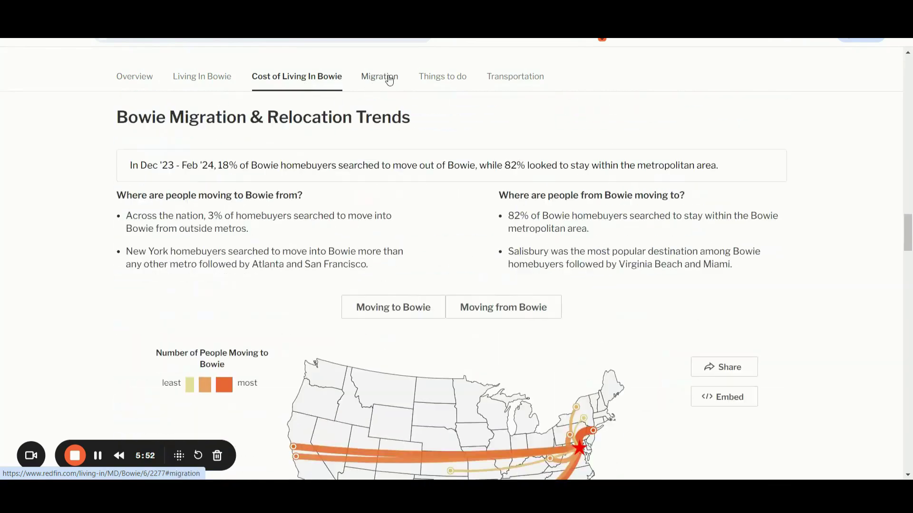
left_click(382, 81)
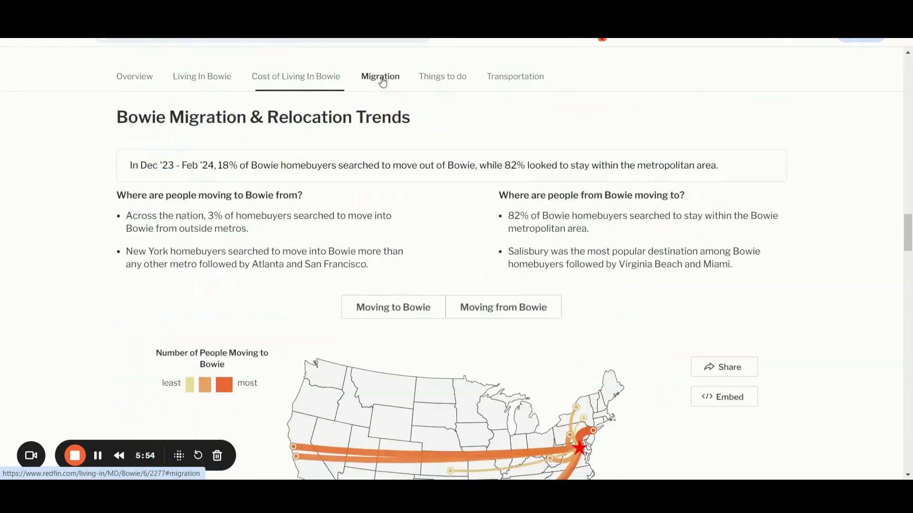
left_click(440, 81)
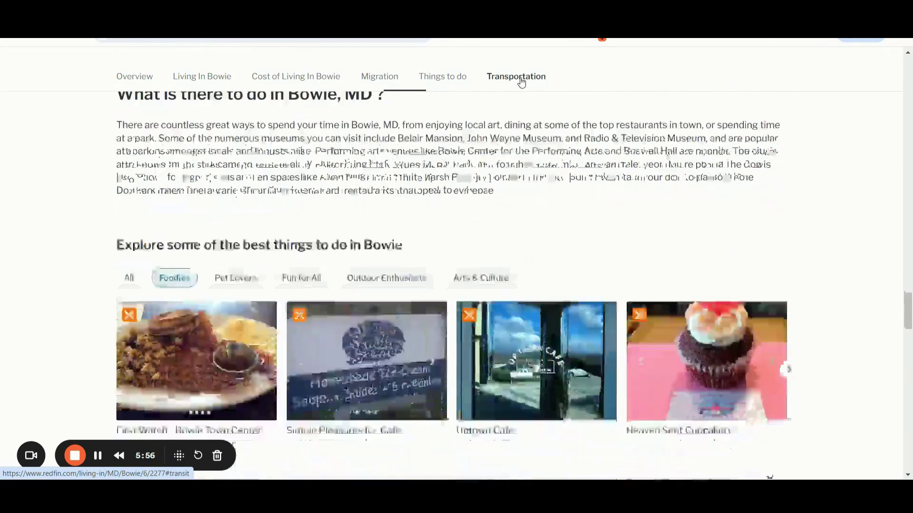
left_click(521, 83)
Step: In the Things to do section, collapse the Pet Lovers list and expand the Fun for All list to examine its attractions
scroll(67, 266, "up", 8)
scroll(68, 265, "up", 10)
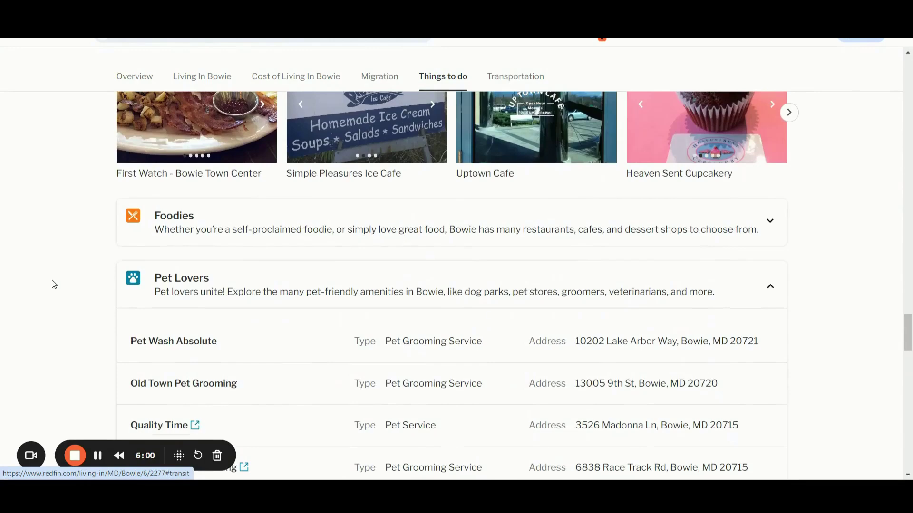
scroll(292, 290, "up", 5)
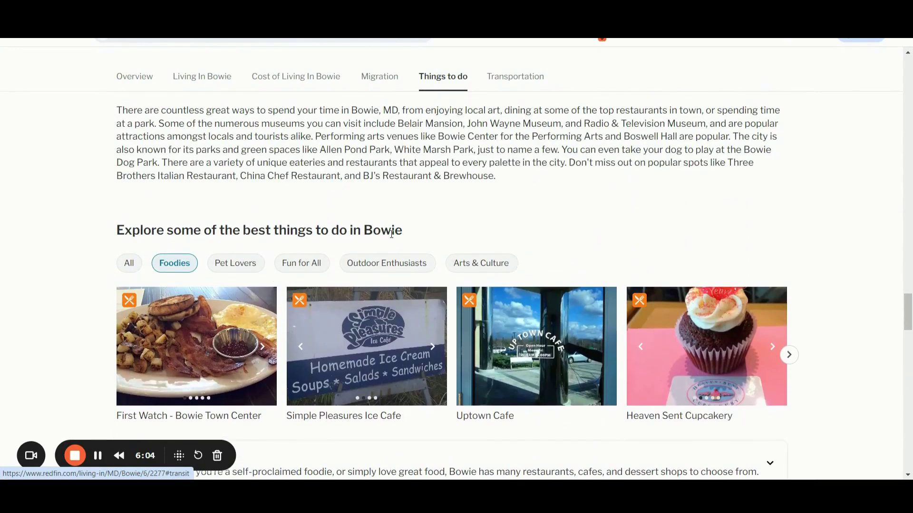
scroll(454, 241, "down", 5)
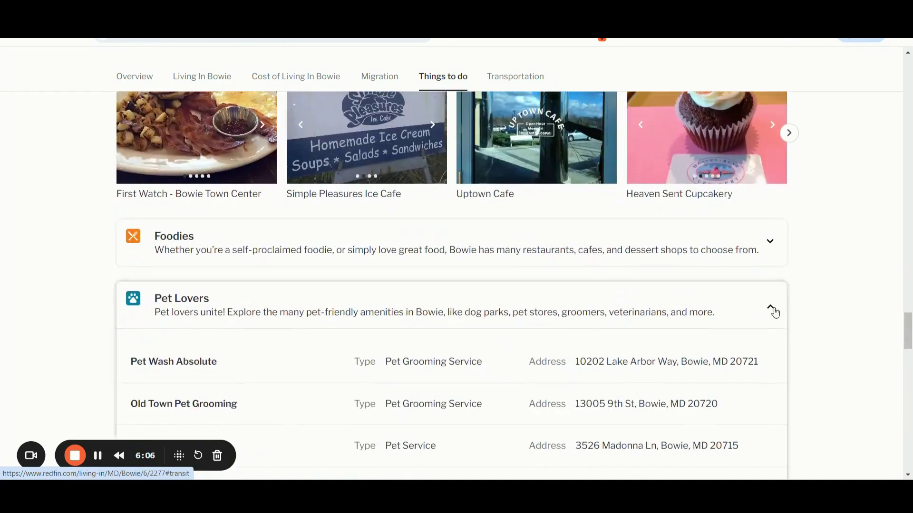
left_click(772, 309)
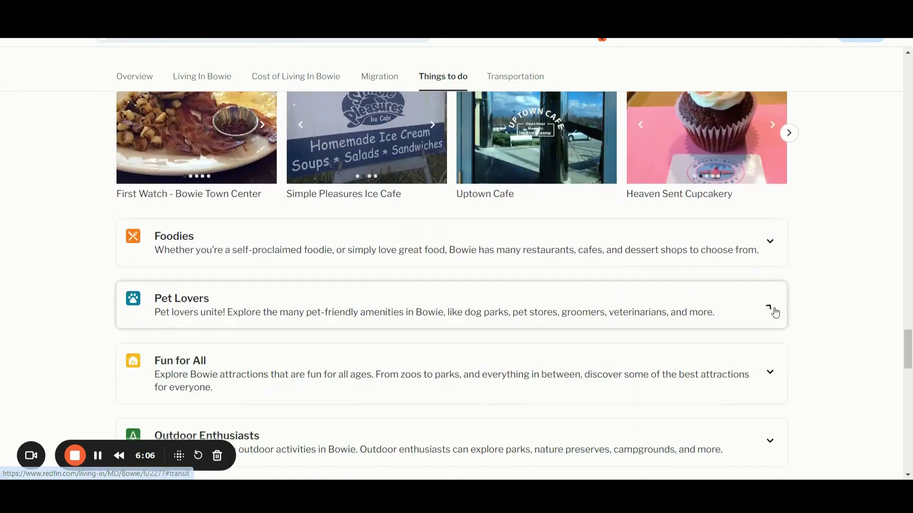
left_click(772, 376)
scroll(812, 310, "down", 7)
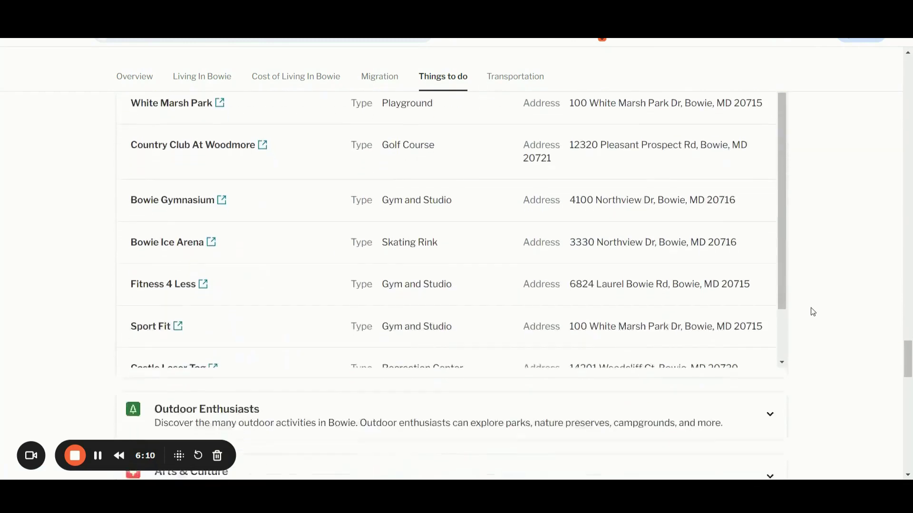
scroll(813, 311, "down", 3)
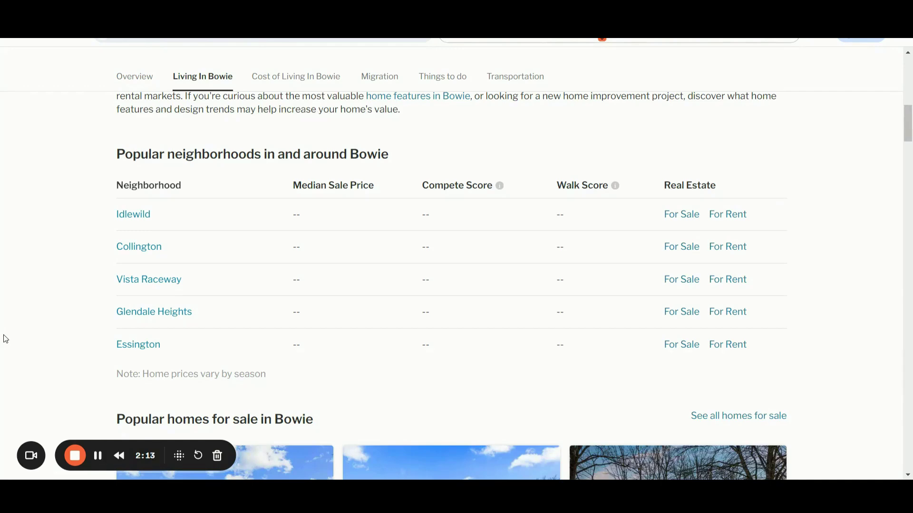
Step: Examine the city guide's neighborhoods, popular homes for sale, rental listings, Popular Searches links and migration trends
scroll(6, 339, "down", 4)
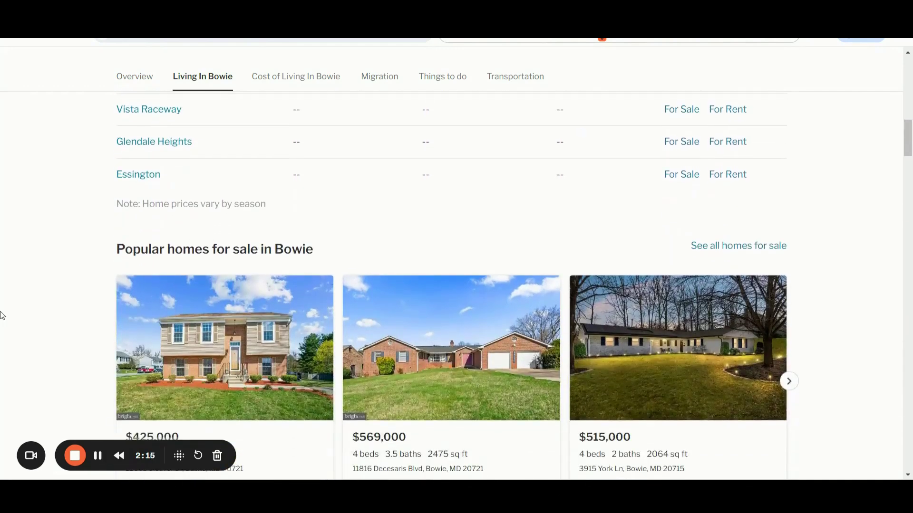
scroll(2, 345, "down", 6)
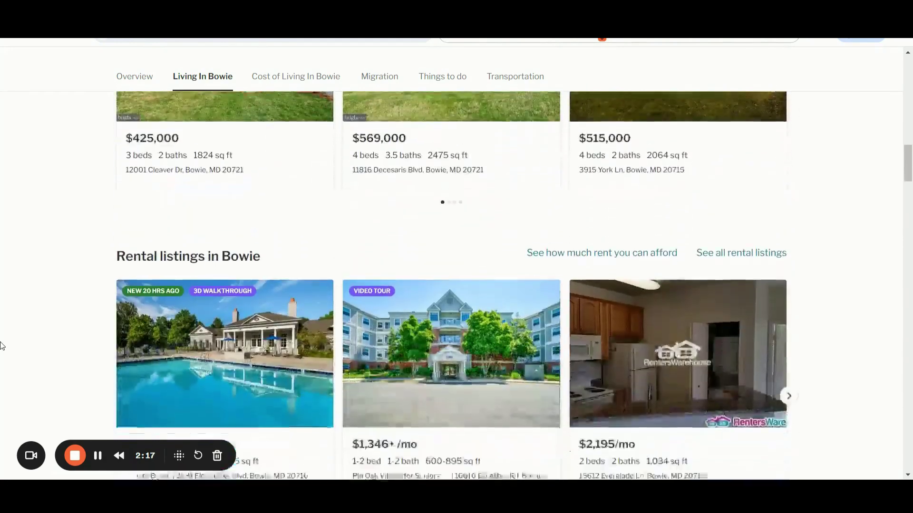
scroll(2, 344, "down", 3)
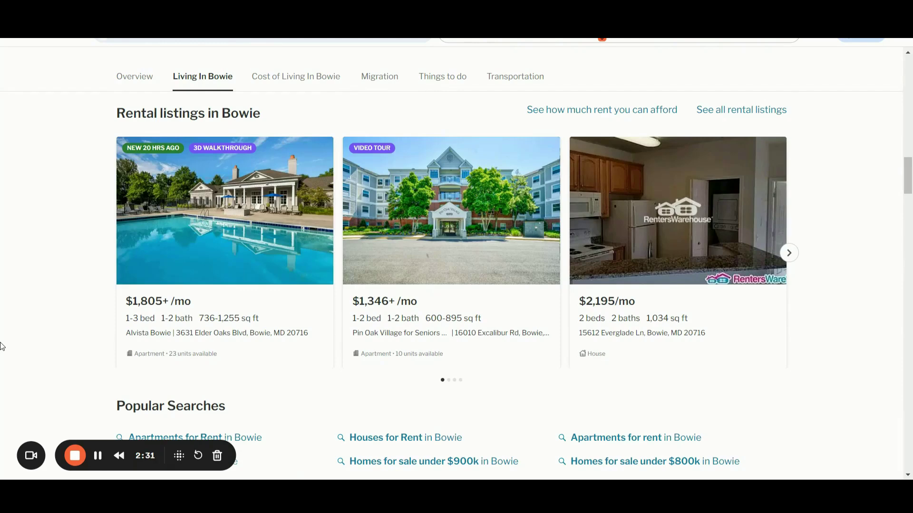
scroll(1, 343, "down", 3)
scroll(1, 346, "down", 1)
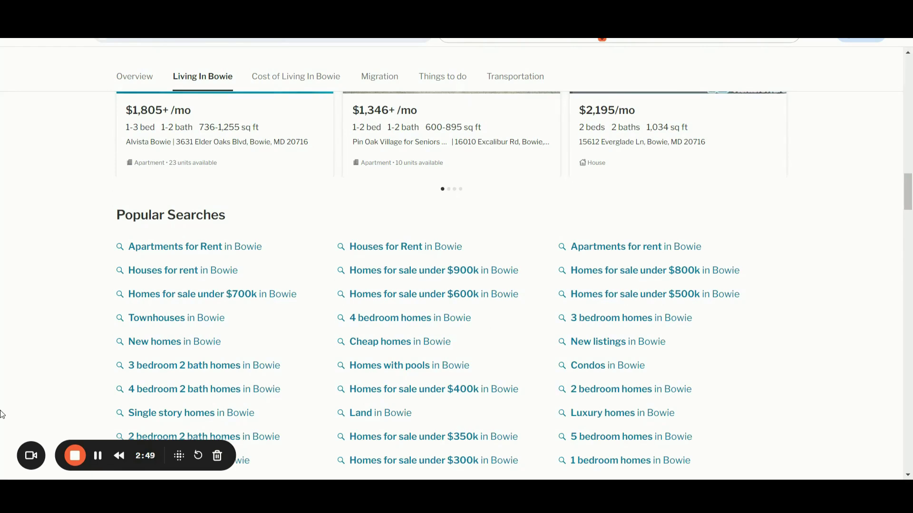
scroll(36, 379, "down", 8)
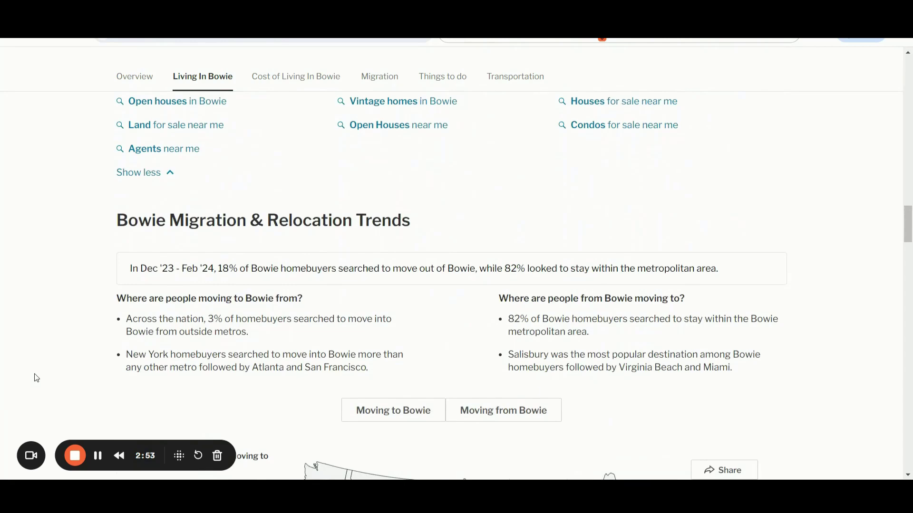
scroll(36, 378, "up", 3)
scroll(36, 378, "up", 9)
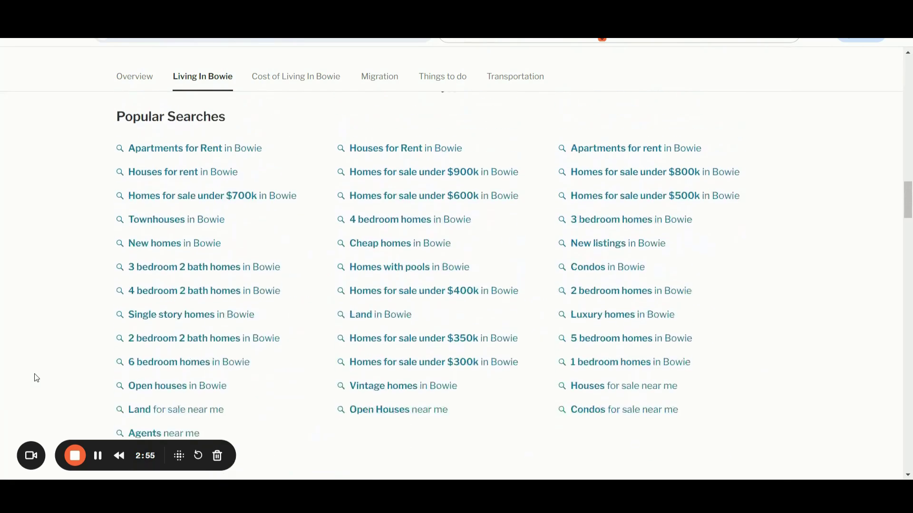
scroll(36, 379, "up", 6)
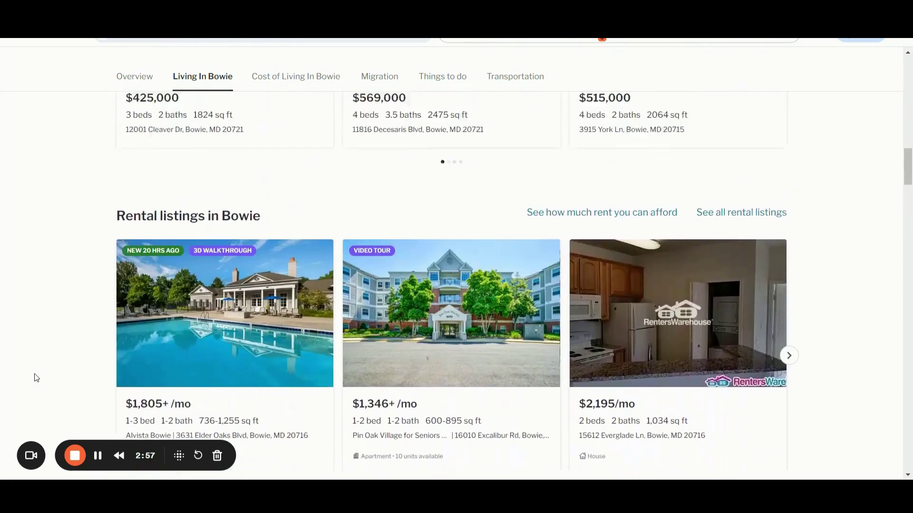
scroll(36, 378, "up", 2)
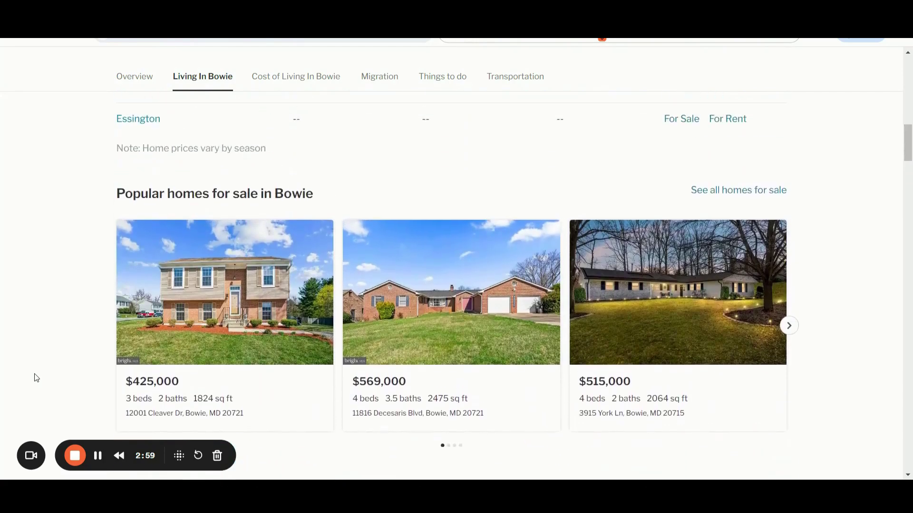